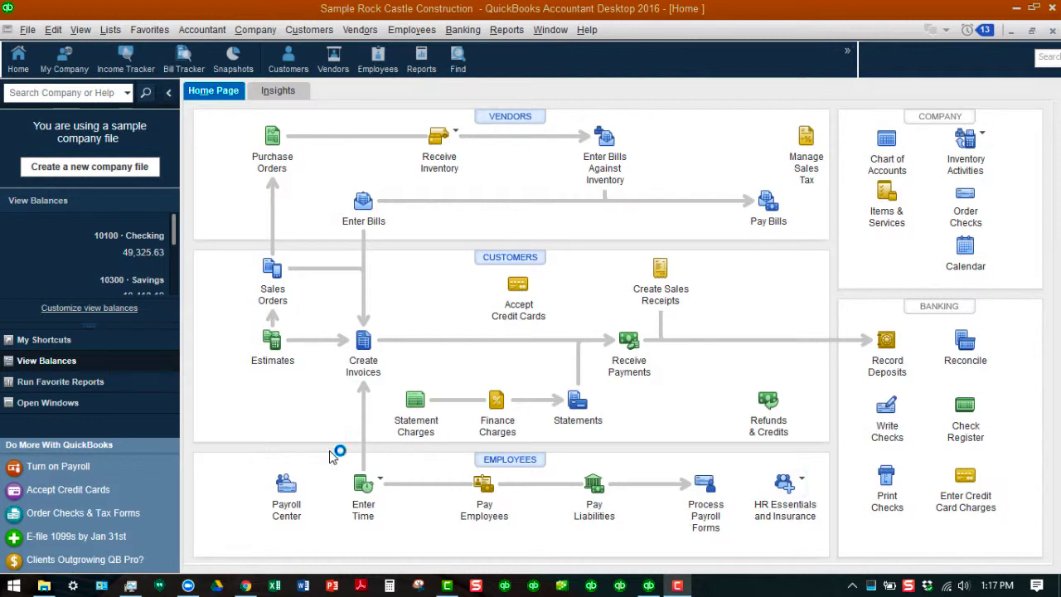
- Begin reconciling the Checking account with statement date 12/31/2020 and ending balance 49,971.76
{"action": "left_click", "coordinate": [50, 248]}
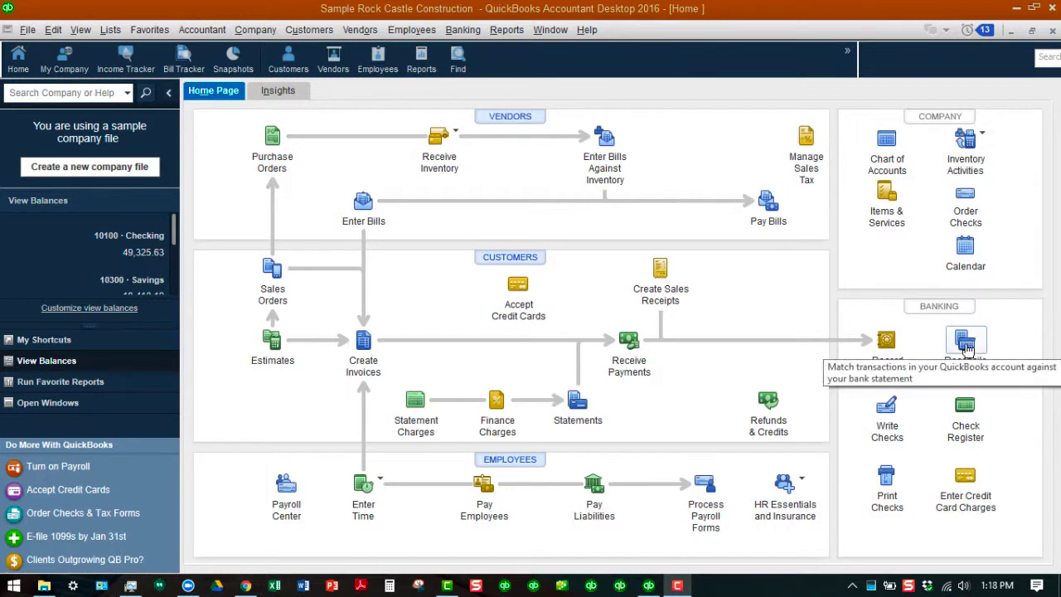
{"action": "left_click", "coordinate": [967, 349]}
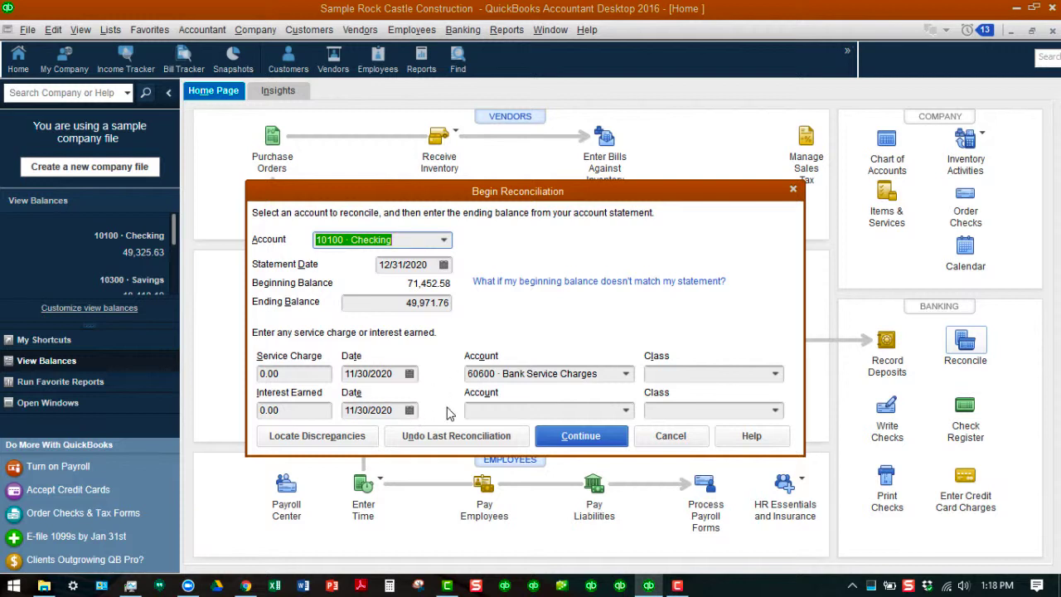
{"action": "left_click", "coordinate": [580, 436]}
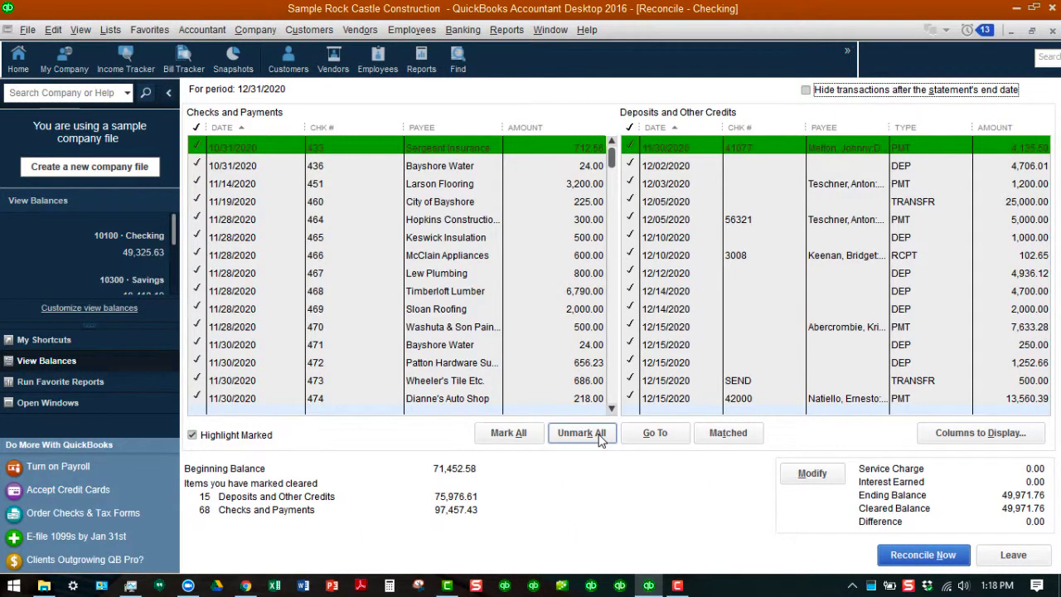
- Clear all existing marks, hide transactions after the statement's end date, and mark all listed transactions as cleared
{"action": "left_click", "coordinate": [595, 434]}
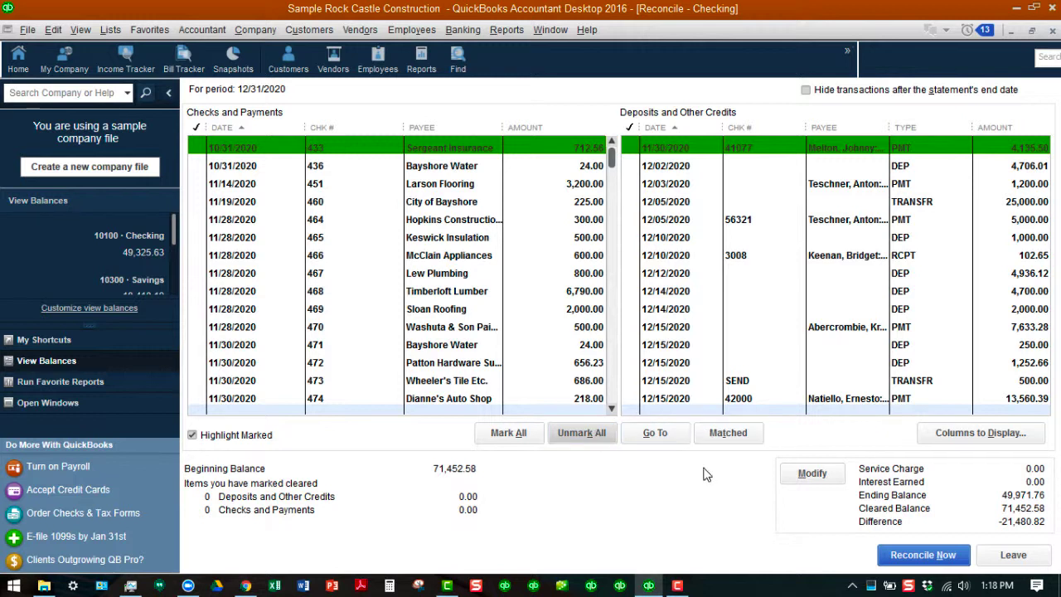
{"action": "left_click", "coordinate": [808, 90]}
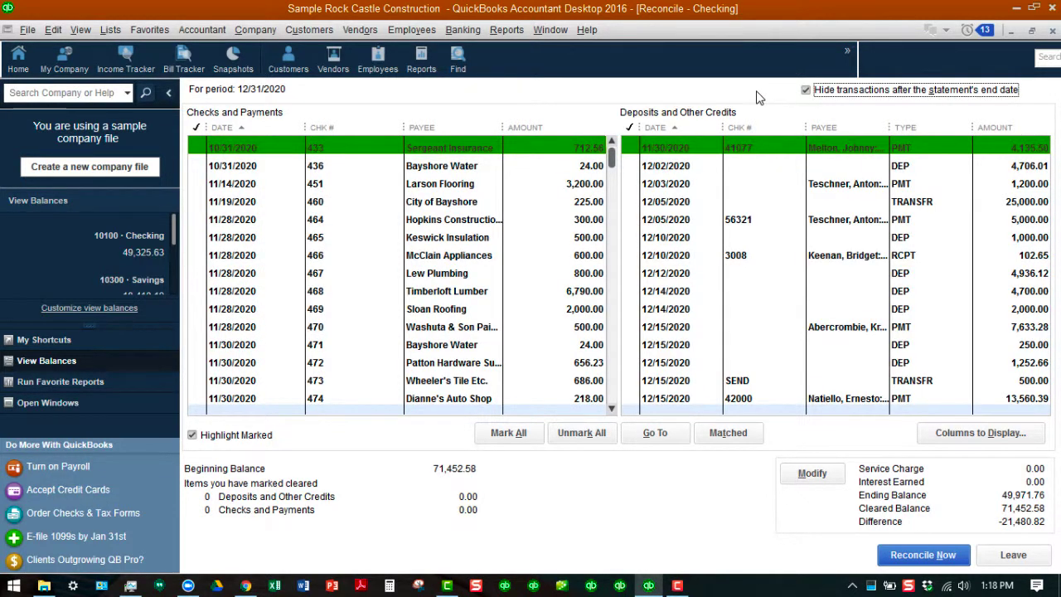
{"action": "mouse_move", "coordinate": [610, 154]}
{"action": "left_mouse_down"}
{"action": "mouse_move", "coordinate": [613, 402]}
{"action": "mouse_move", "coordinate": [617, 156]}
{"action": "left_mouse_up"}
{"action": "left_click", "coordinate": [516, 437]}
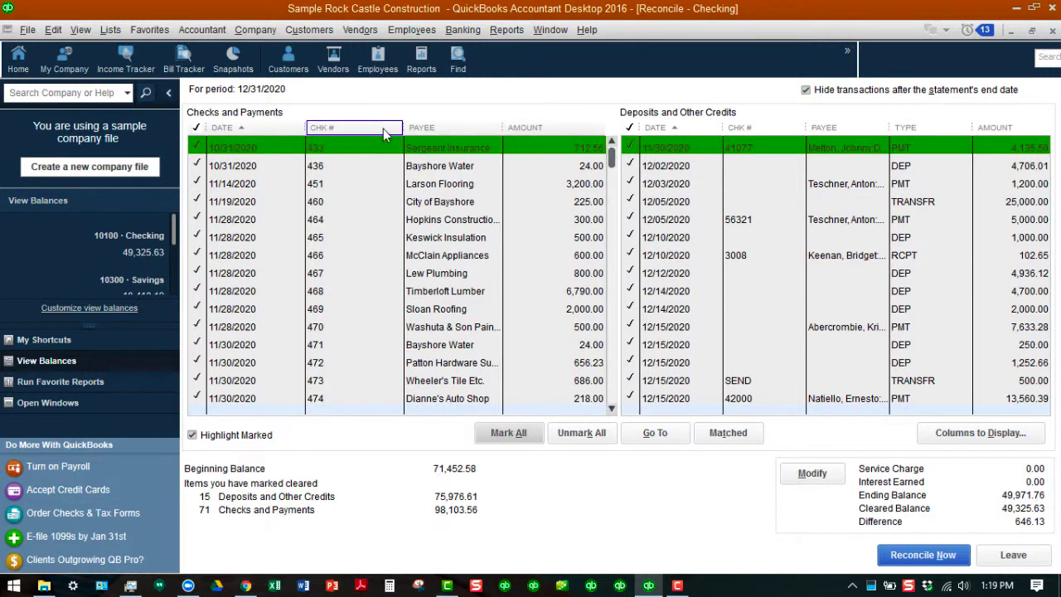
- Sort the checks and payments newest first and unmark checks 10080, 518 and 517
{"action": "left_click", "coordinate": [263, 127]}
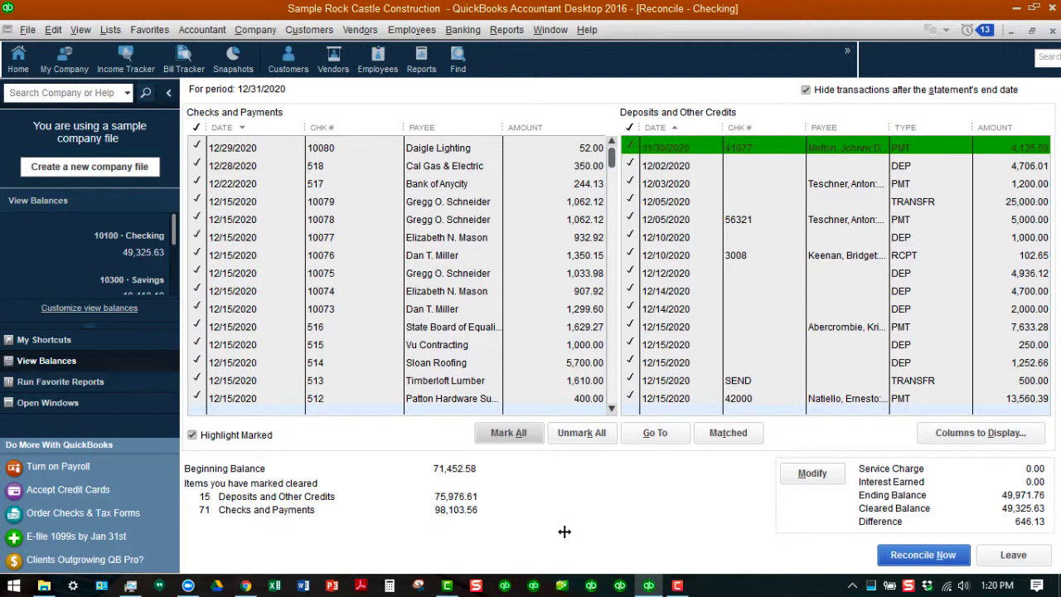
{"action": "left_click", "coordinate": [197, 144]}
{"action": "left_click", "coordinate": [197, 147]}
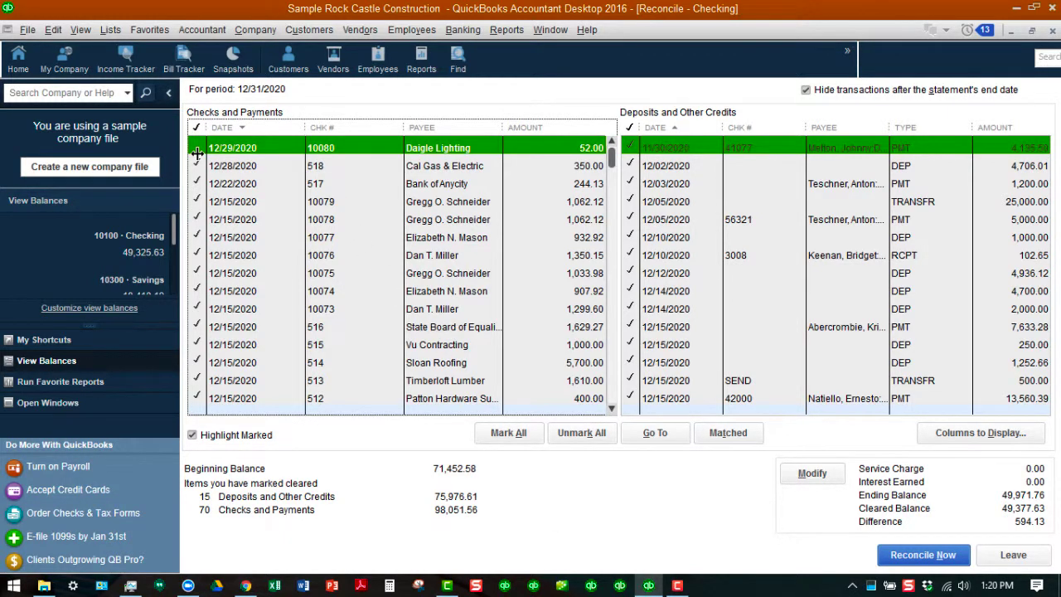
{"action": "left_click", "coordinate": [197, 165]}
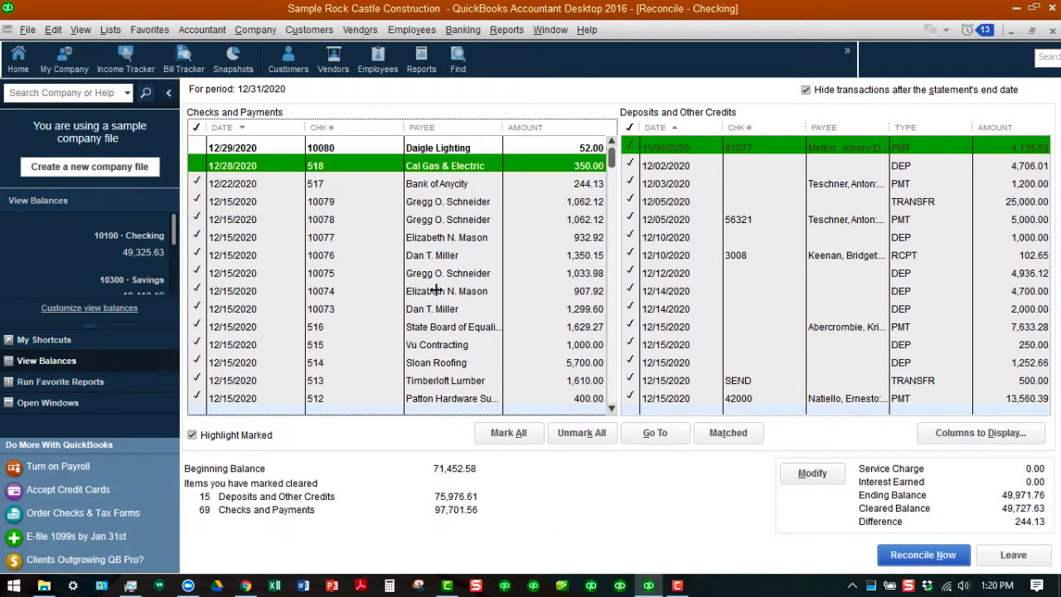
{"action": "left_click", "coordinate": [198, 182]}
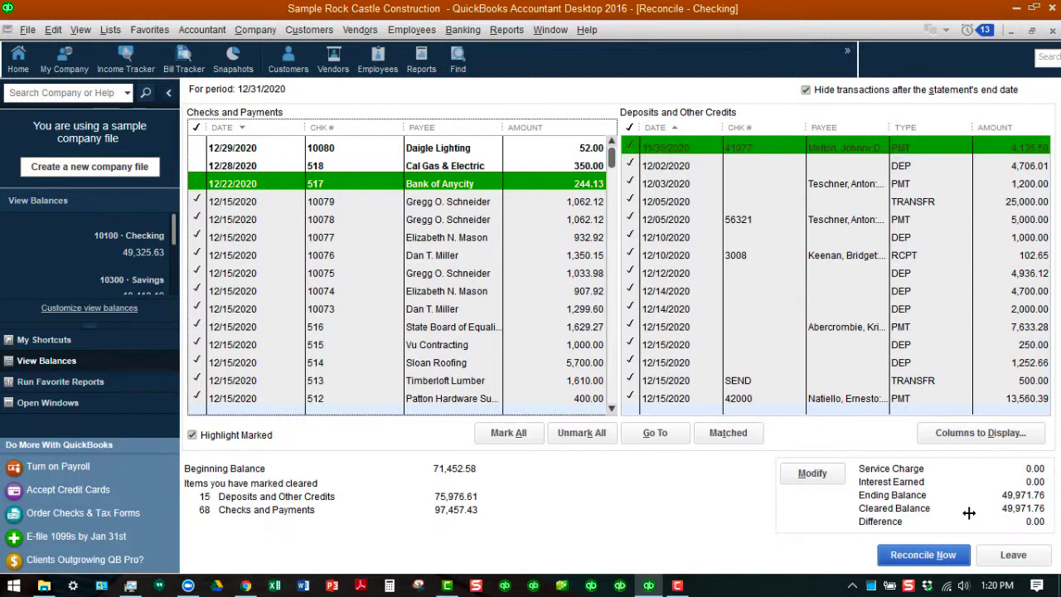
- Finalize the reconciliation and display its Detail report
{"action": "left_click", "coordinate": [915, 551]}
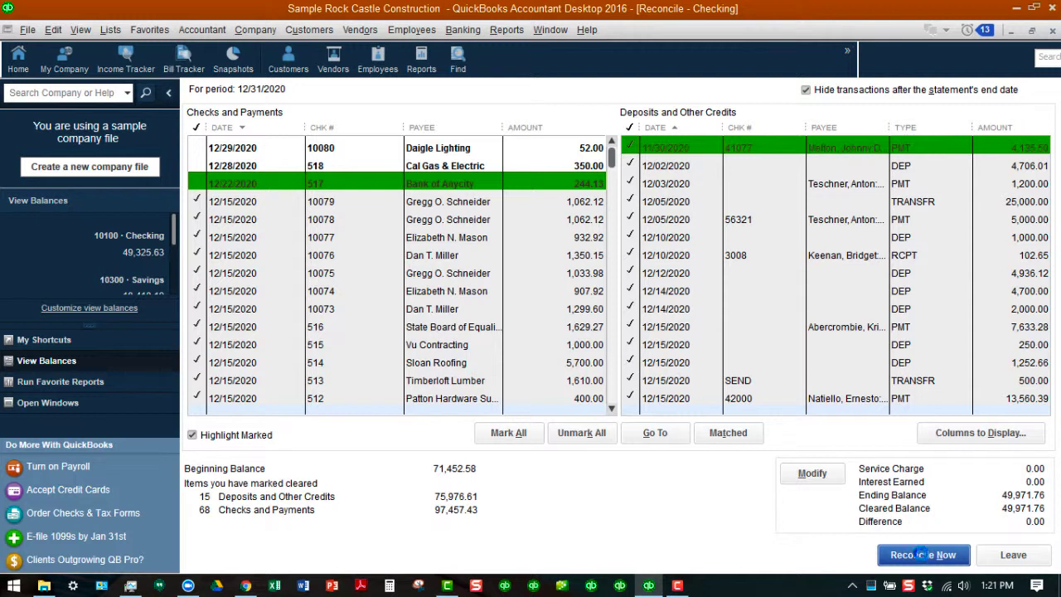
{"action": "left_click", "coordinate": [922, 554]}
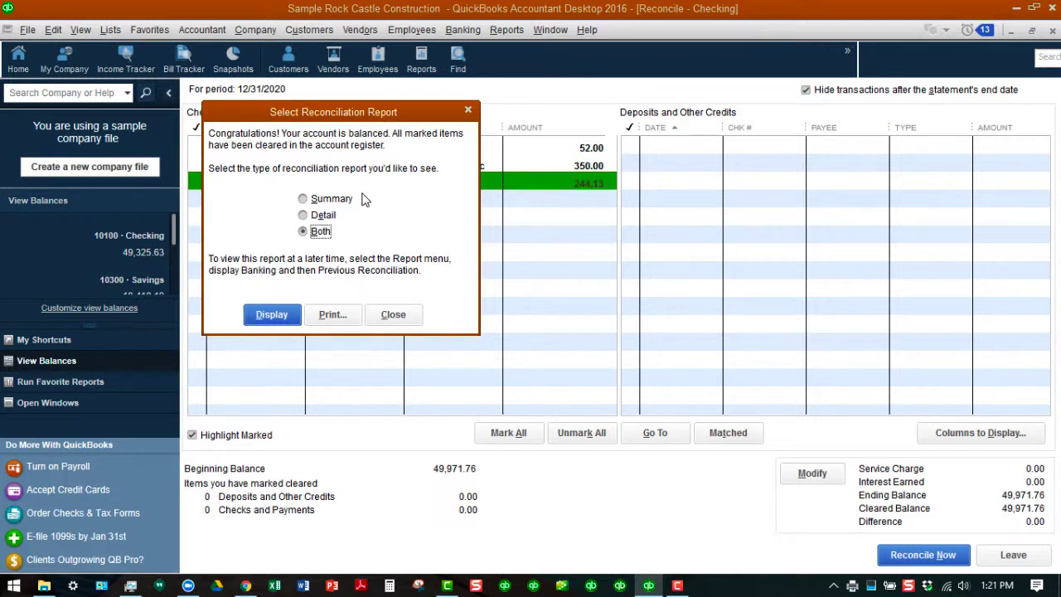
{"action": "left_click", "coordinate": [304, 216]}
{"action": "left_click", "coordinate": [271, 315]}
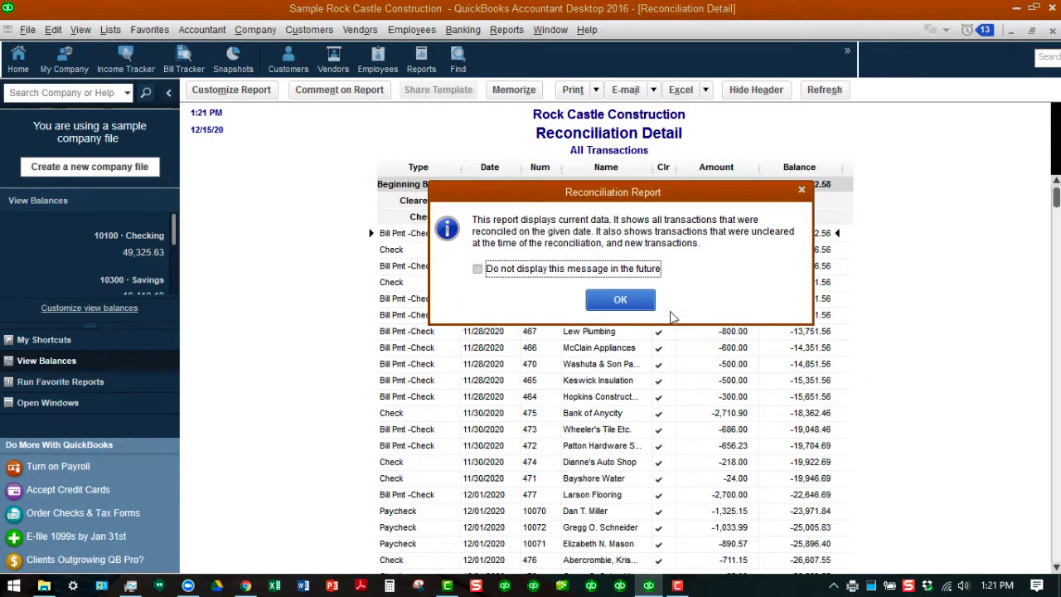
{"action": "left_click", "coordinate": [627, 300]}
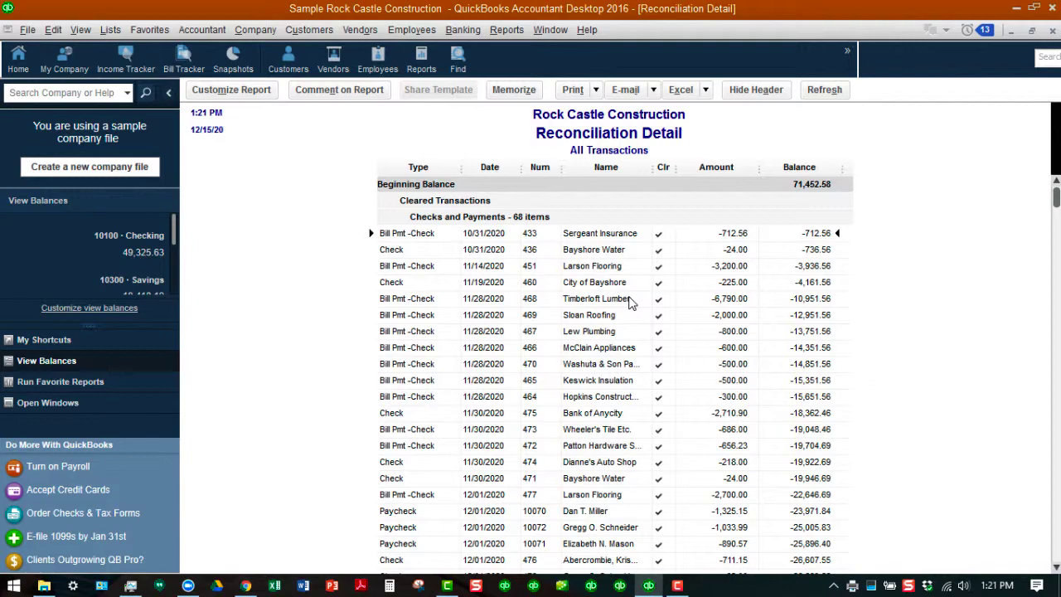
- Review the Reconciliation Detail report and set the end of its date range to 12/31/2020
{"action": "scroll", "coordinate": [630, 303], "scroll_direction": "down", "scroll_amount": 20}
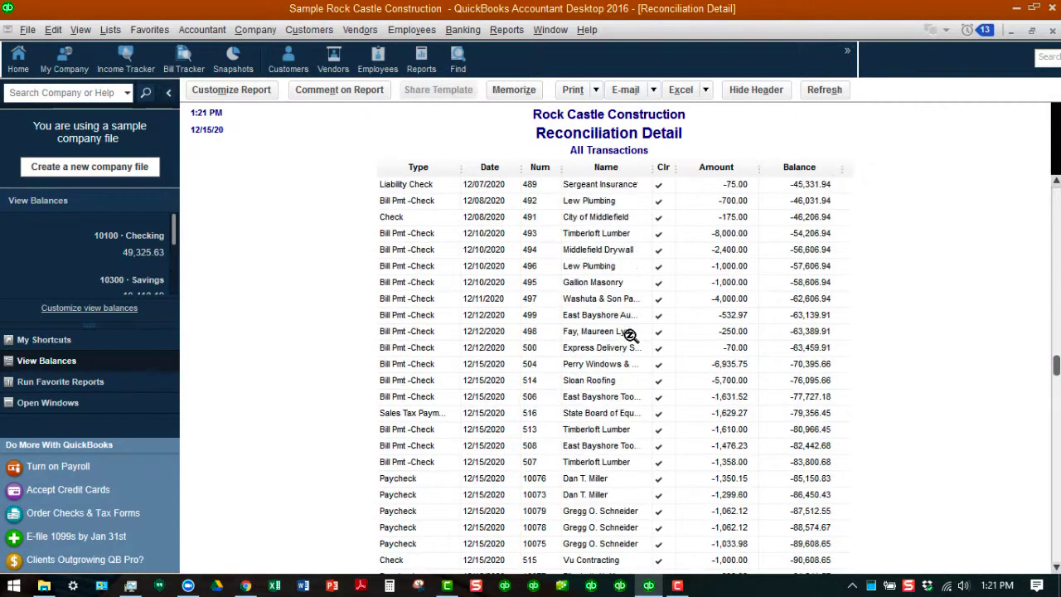
{"action": "scroll", "coordinate": [630, 335], "scroll_direction": "down", "scroll_amount": 15}
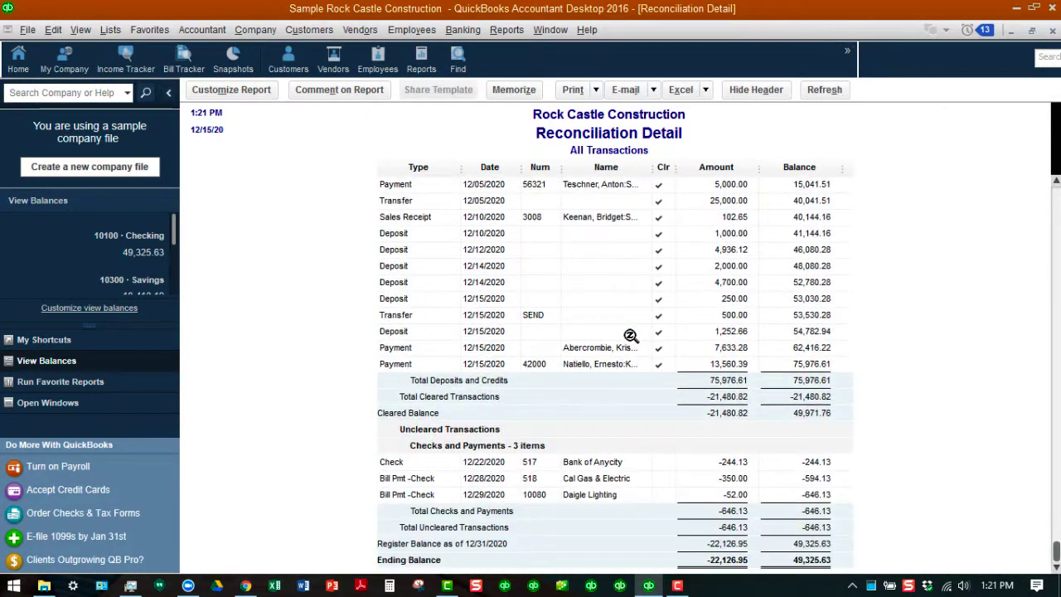
{"action": "scroll", "coordinate": [630, 335], "scroll_direction": "up", "scroll_amount": 20}
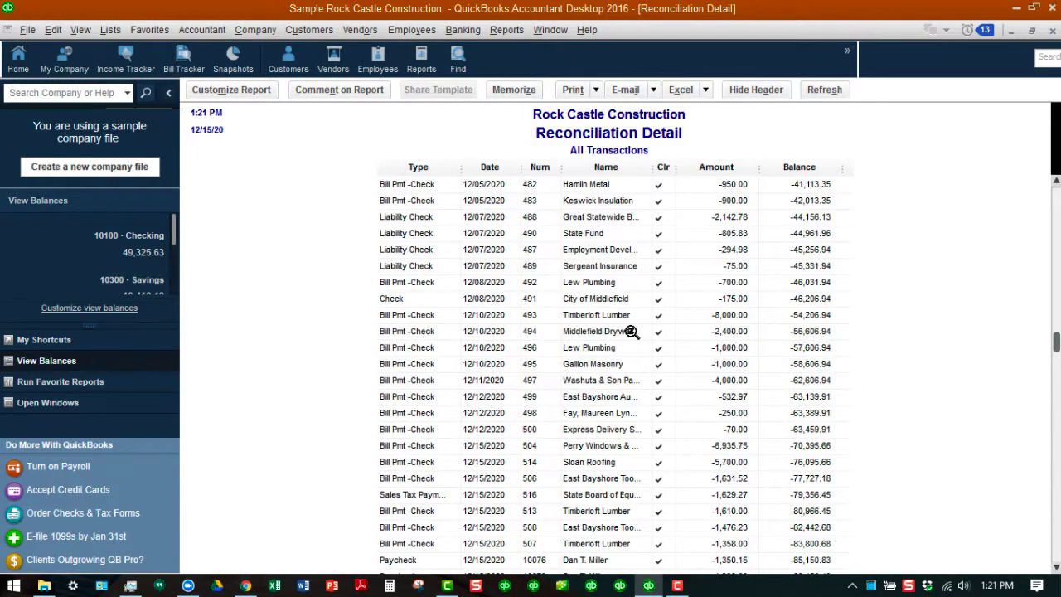
{"action": "scroll", "coordinate": [630, 331], "scroll_direction": "up", "scroll_amount": 5}
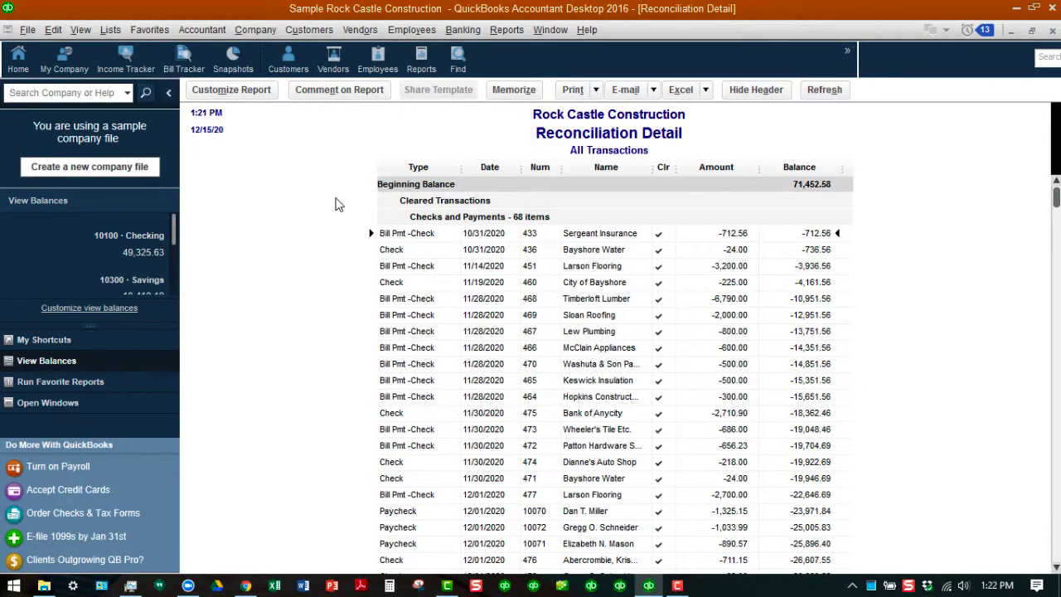
{"action": "left_click", "coordinate": [267, 91]}
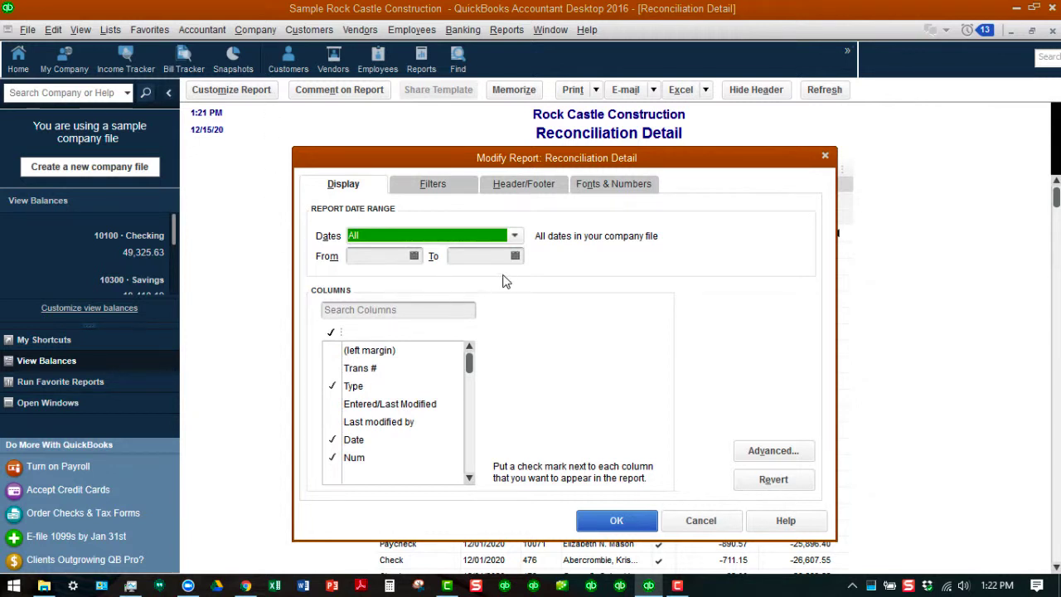
{"action": "left_click", "coordinate": [515, 256]}
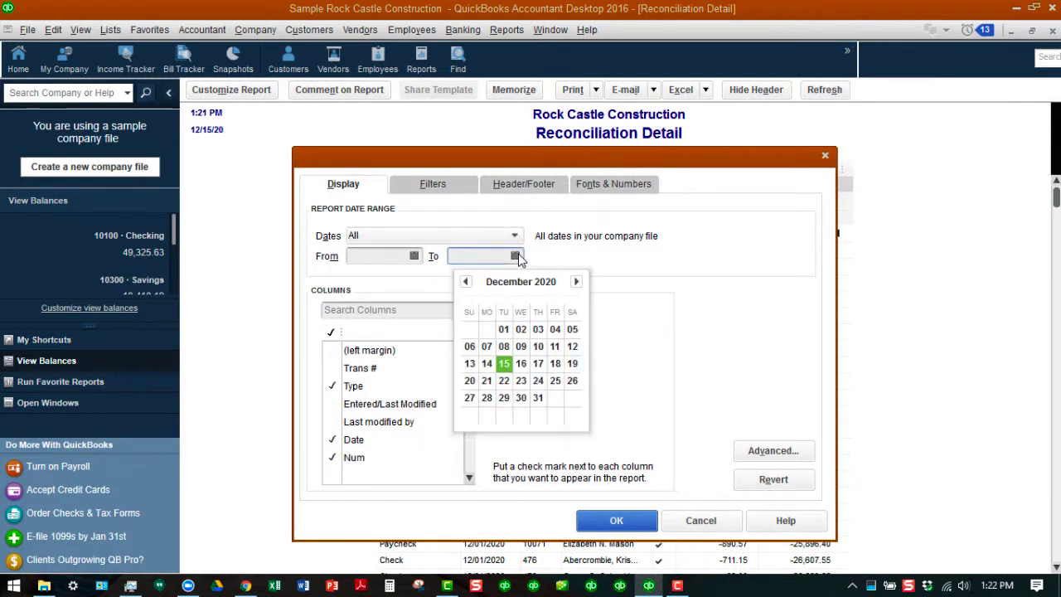
{"action": "left_click", "coordinate": [539, 400]}
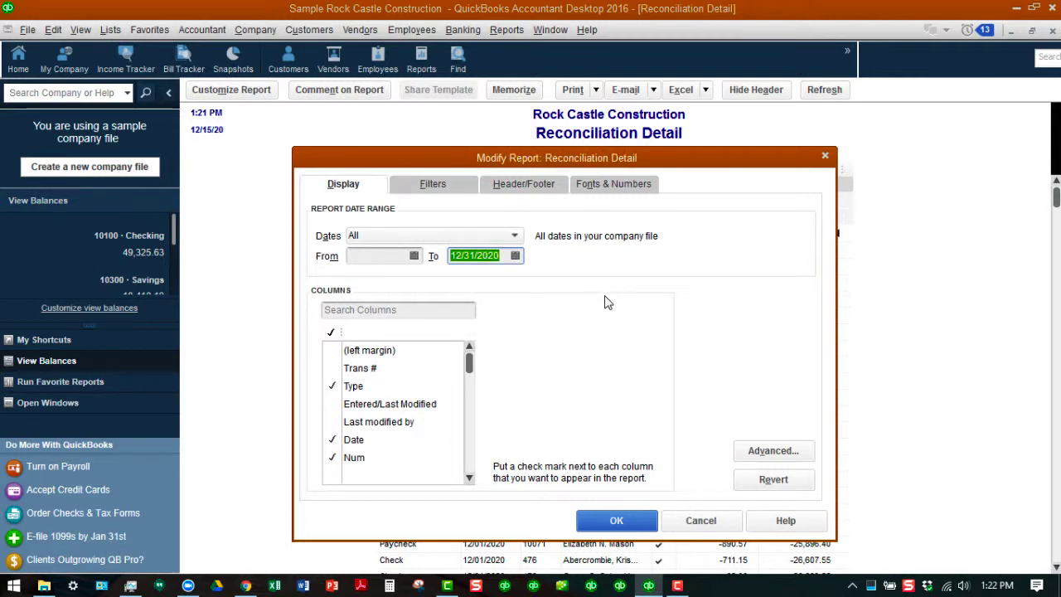
- Remove the Clr column from the Reconciliation Detail report, add the Memo column, and apply the changes
{"action": "left_click", "coordinate": [424, 310]}
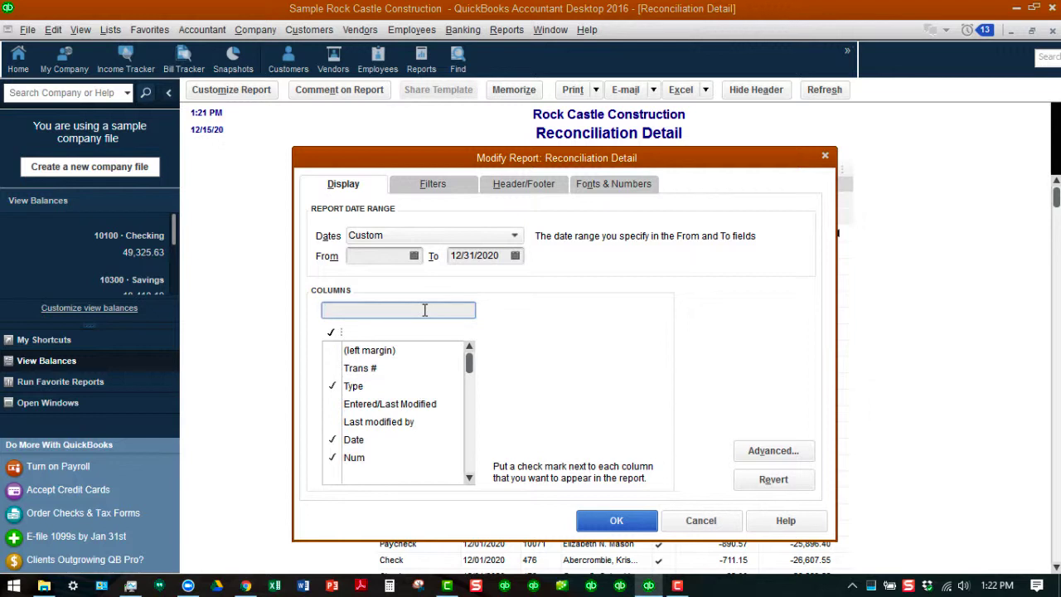
{"action": "type", "text": "clr"}
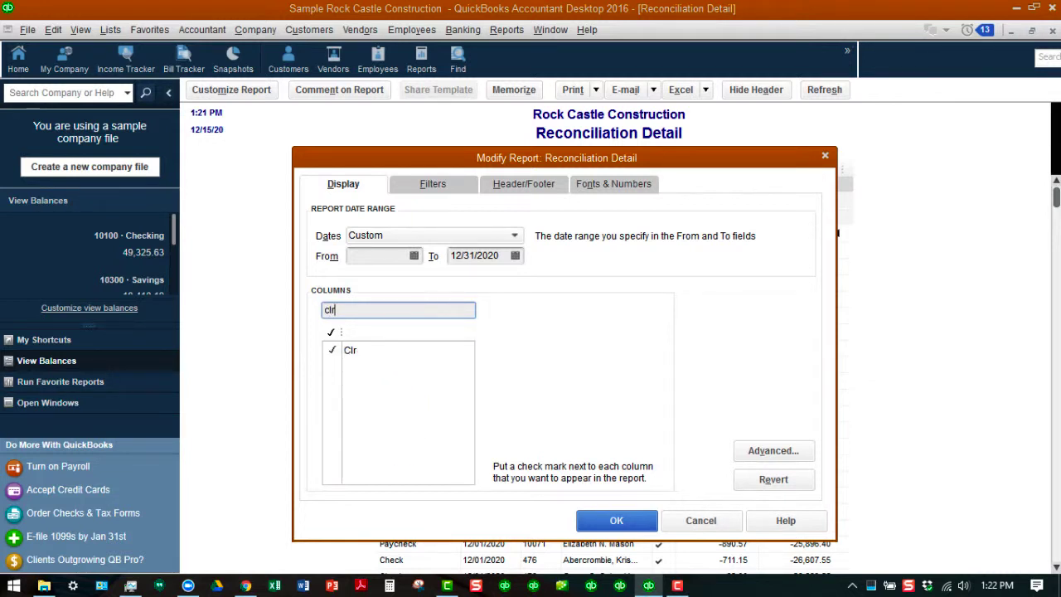
{"action": "left_click", "coordinate": [332, 351]}
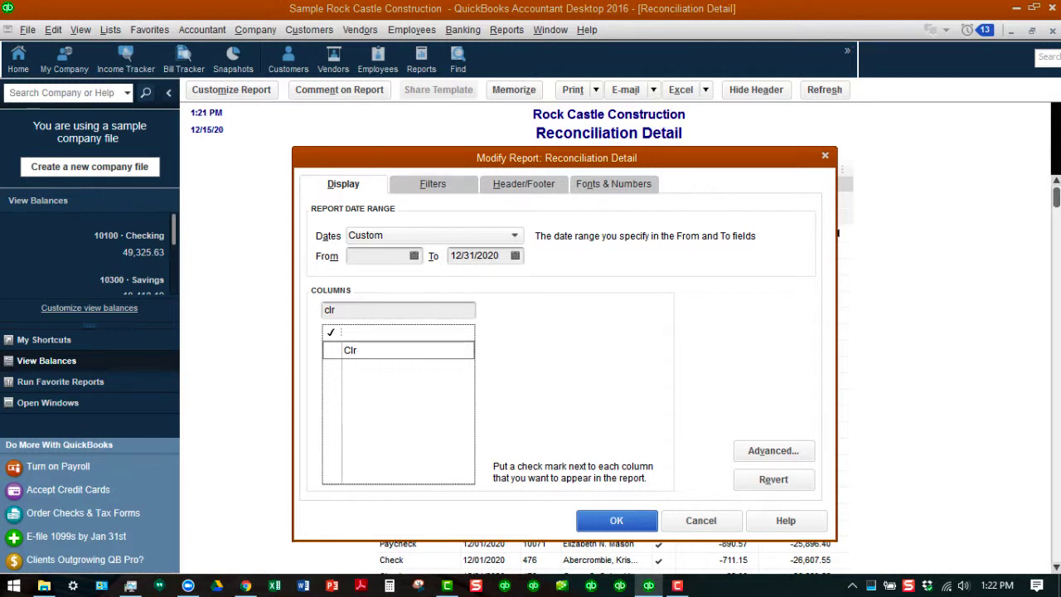
{"action": "left_click_drag", "start_coordinate": [339, 310], "coordinate": [322, 310]}
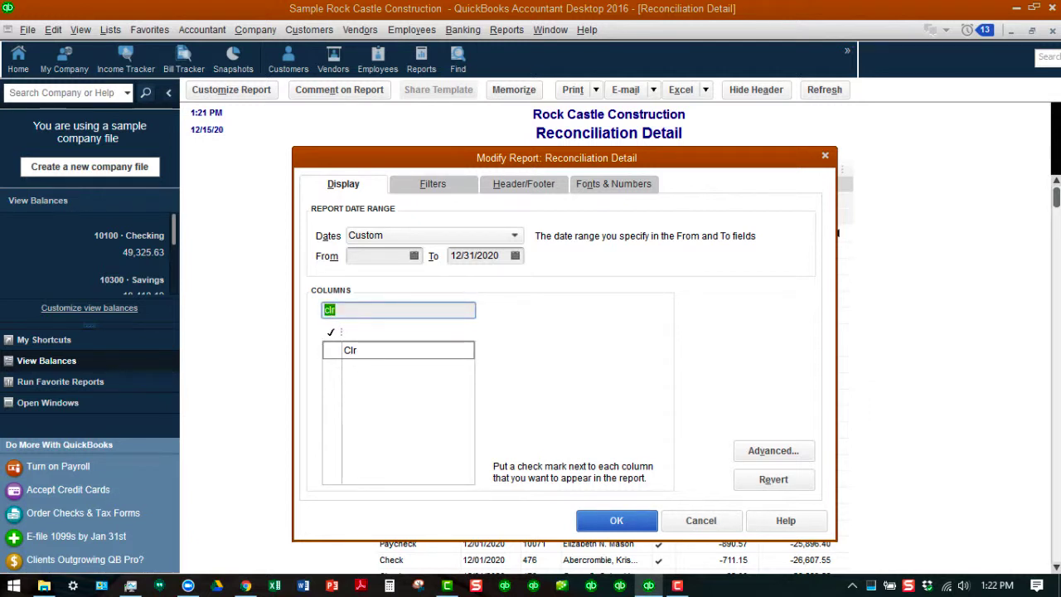
{"action": "type", "text": "memo"}
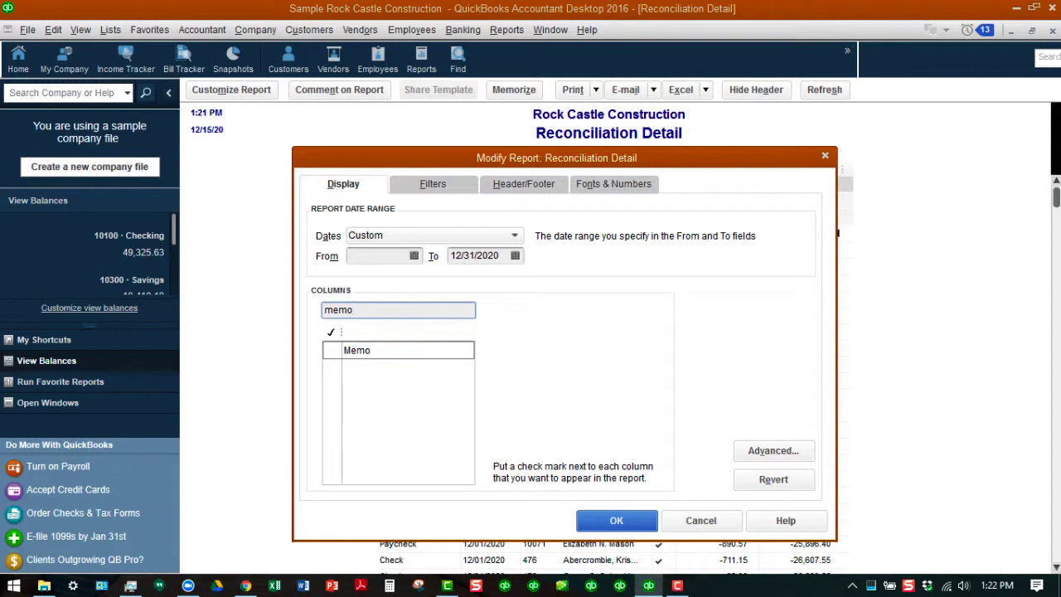
{"action": "left_click", "coordinate": [333, 349]}
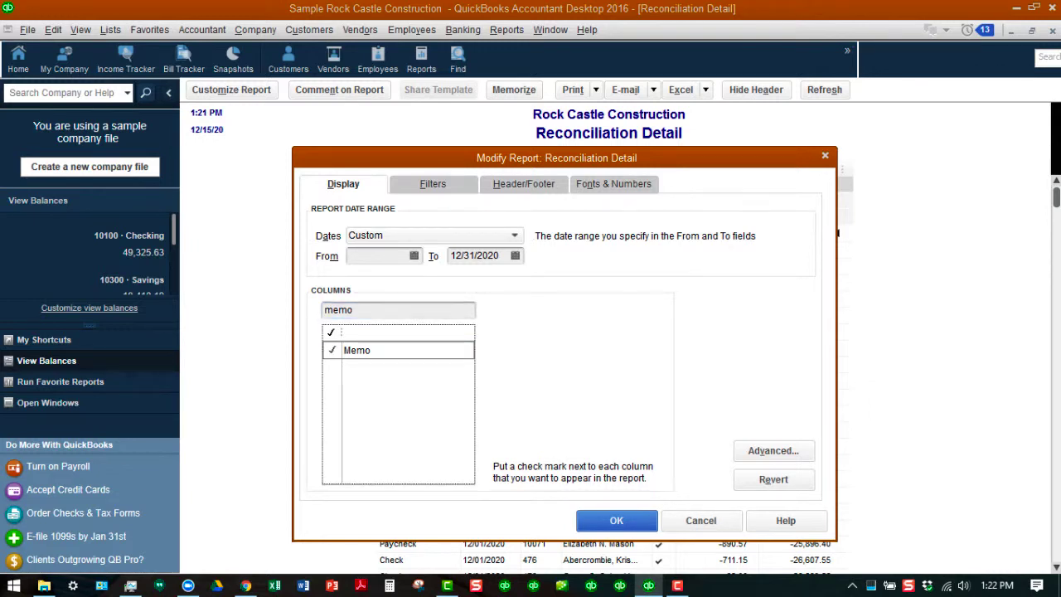
{"action": "key", "text": "Return"}
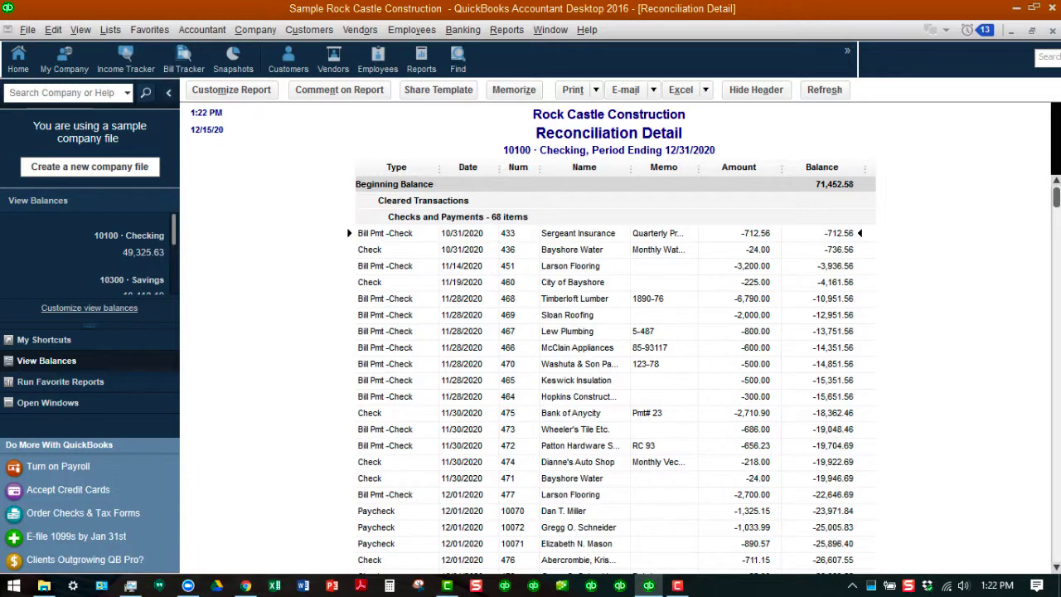
- Move the Date column ahead of the Type column and check the report down to its uncleared transactions
{"action": "left_click_drag", "start_coordinate": [469, 168], "coordinate": [362, 176]}
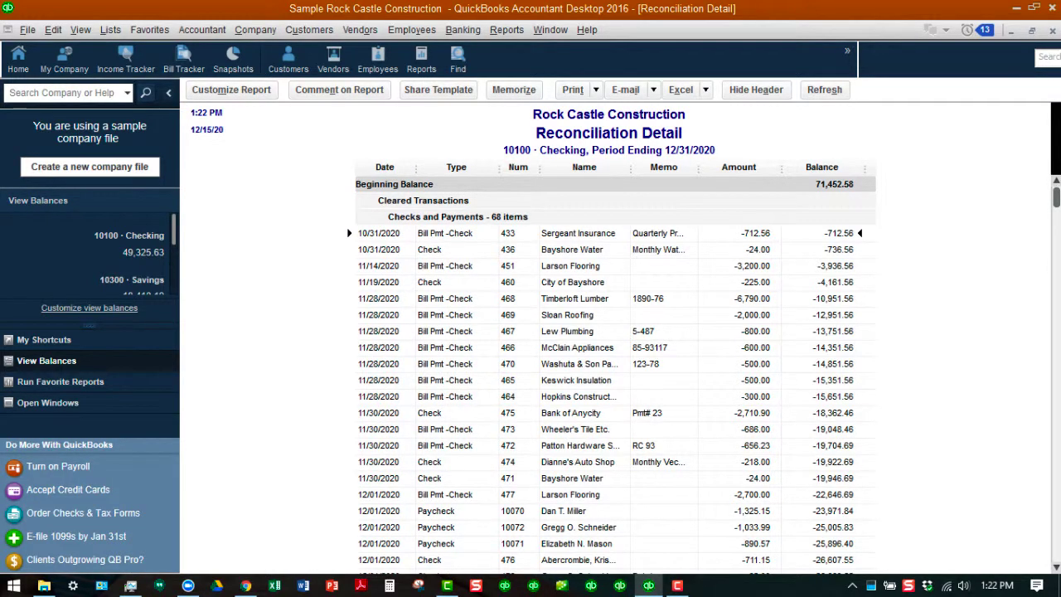
{"action": "scroll", "coordinate": [613, 373], "scroll_direction": "down", "scroll_amount": 20}
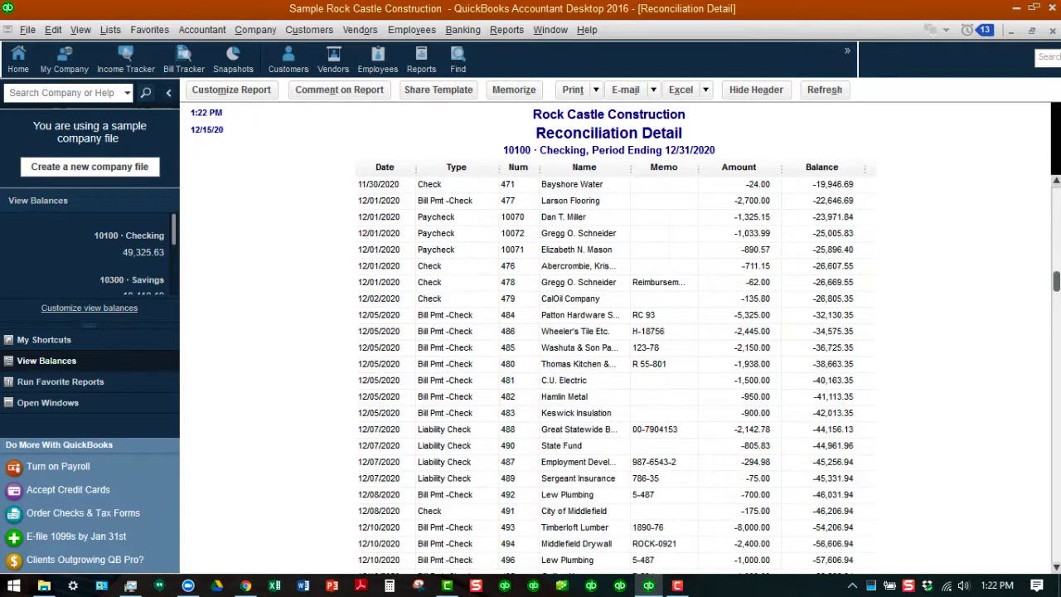
{"action": "scroll", "coordinate": [614, 373], "scroll_direction": "down", "scroll_amount": 18}
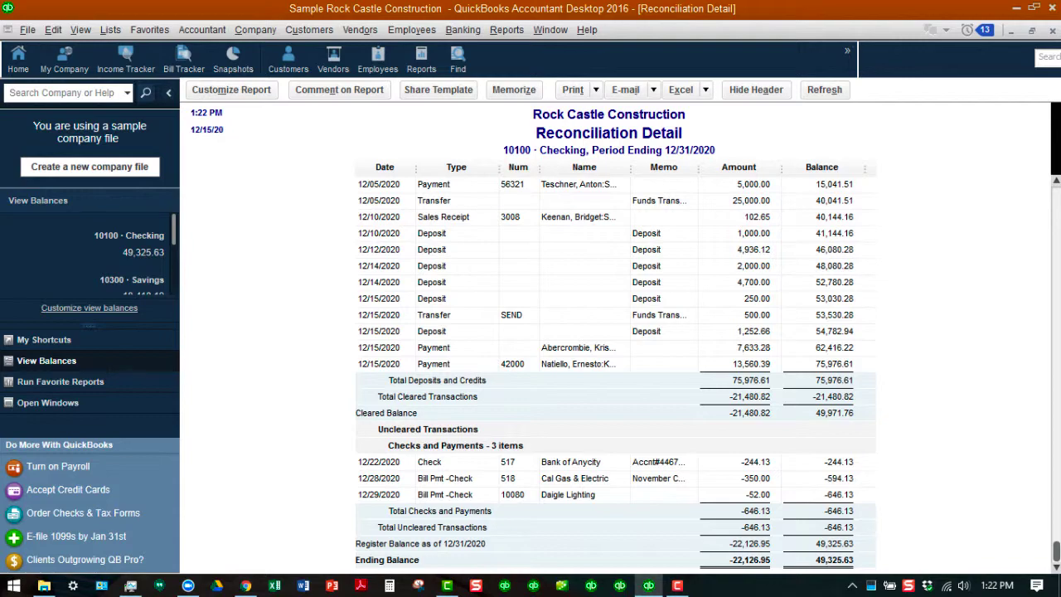
{"action": "scroll", "coordinate": [613, 373], "scroll_direction": "up", "scroll_amount": 10}
{"action": "scroll", "coordinate": [614, 373], "scroll_direction": "down", "scroll_amount": 10}
{"action": "scroll", "coordinate": [613, 373], "scroll_direction": "up", "scroll_amount": 10}
{"action": "scroll", "coordinate": [613, 373], "scroll_direction": "up", "scroll_amount": 8}
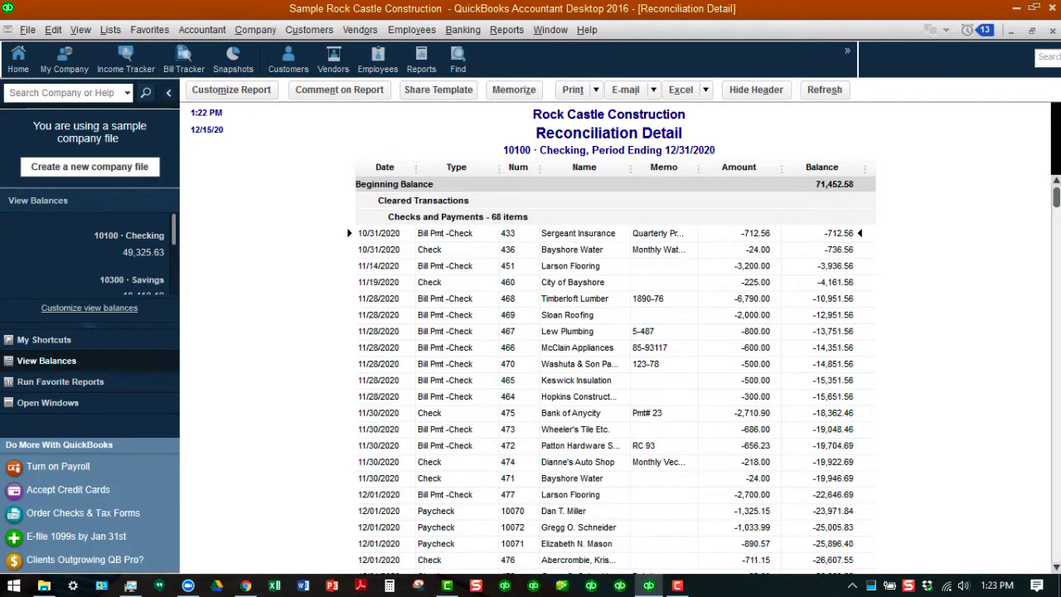
- Widen the Name column, narrow the Amount and Balance columns, and check the report's layout
{"action": "mouse_move", "coordinate": [631, 168]}
{"action": "left_mouse_down"}
{"action": "mouse_move", "coordinate": [669, 168]}
{"action": "mouse_move", "coordinate": [649, 169]}
{"action": "left_mouse_up"}
{"action": "left_click_drag", "start_coordinate": [801, 169], "coordinate": [776, 168]}
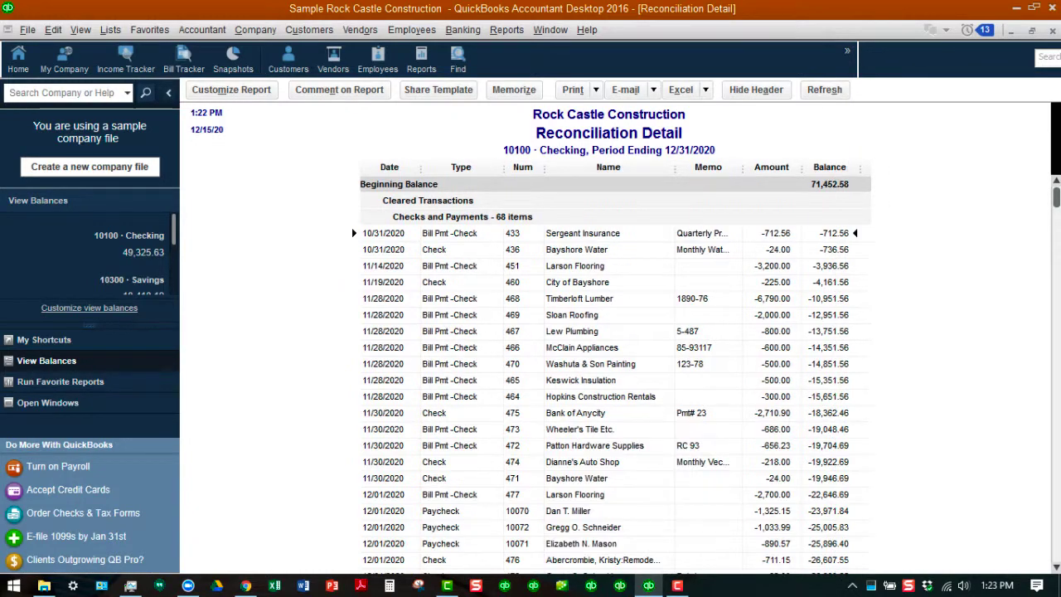
{"action": "scroll", "coordinate": [351, 227], "scroll_direction": "down", "scroll_amount": 3}
{"action": "scroll", "coordinate": [613, 373], "scroll_direction": "down", "scroll_amount": 15}
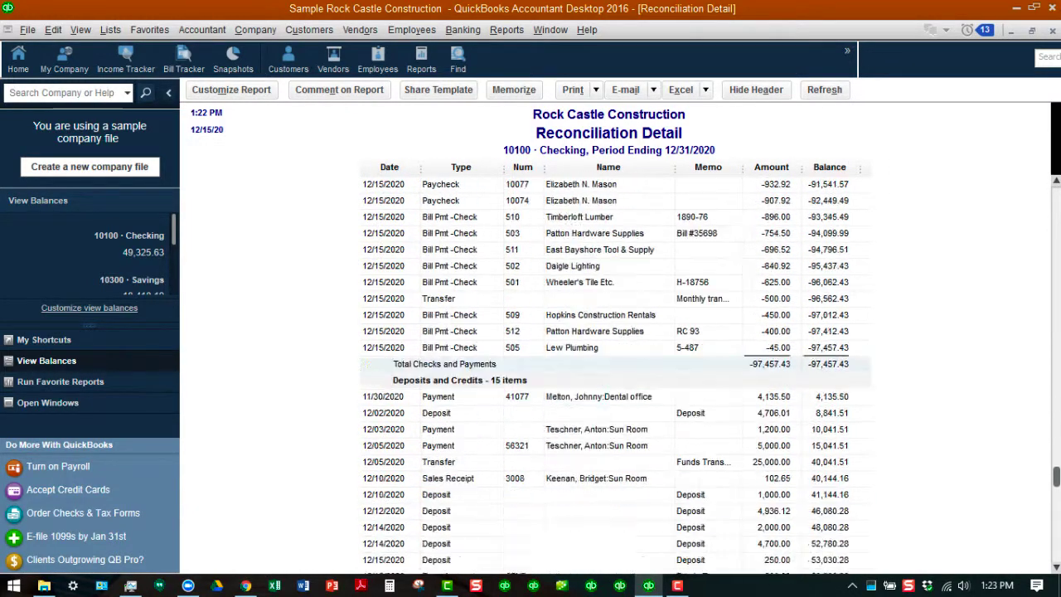
{"action": "scroll", "coordinate": [613, 373], "scroll_direction": "down", "scroll_amount": 2}
{"action": "scroll", "coordinate": [614, 373], "scroll_direction": "up", "scroll_amount": 12}
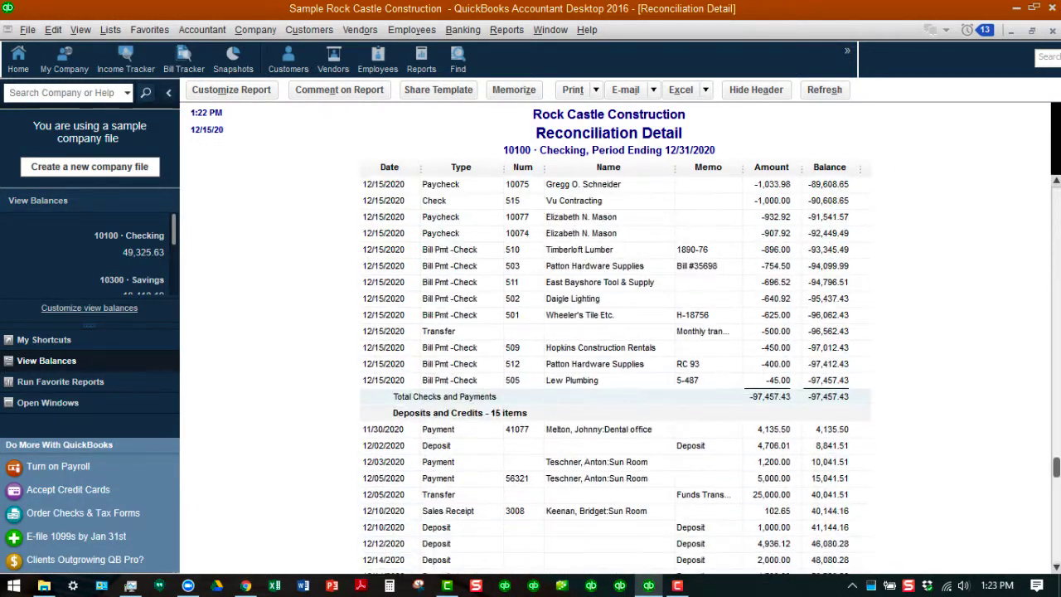
- Widen the Memo column just enough to show the full text of the monthly savings transfer memo
{"action": "scroll", "coordinate": [614, 373], "scroll_direction": "up", "scroll_amount": 5}
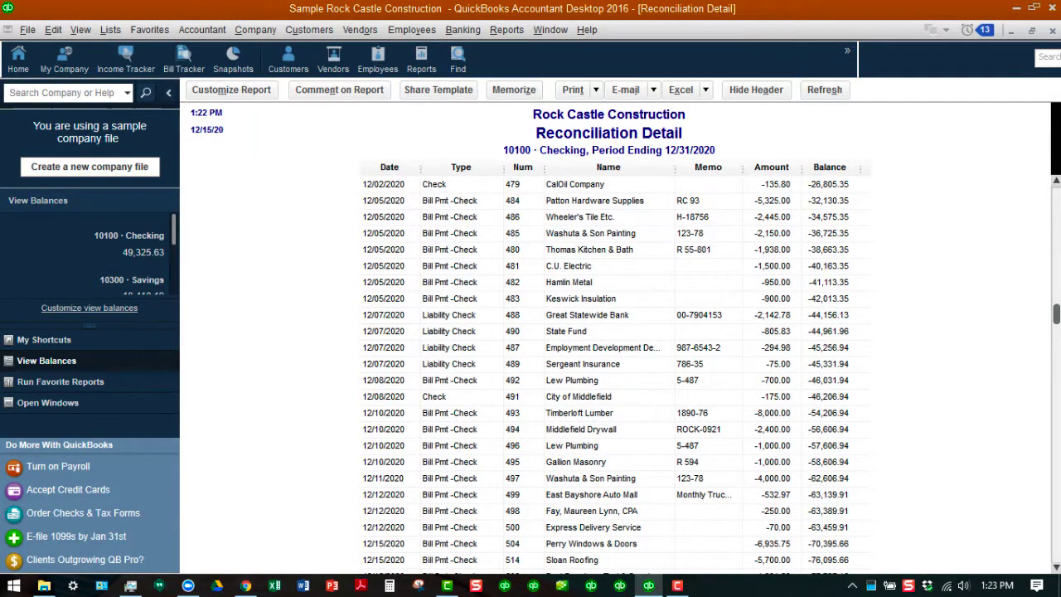
{"action": "left_click_drag", "start_coordinate": [742, 168], "coordinate": [768, 168]}
{"action": "scroll", "coordinate": [614, 373], "scroll_direction": "down", "scroll_amount": 11}
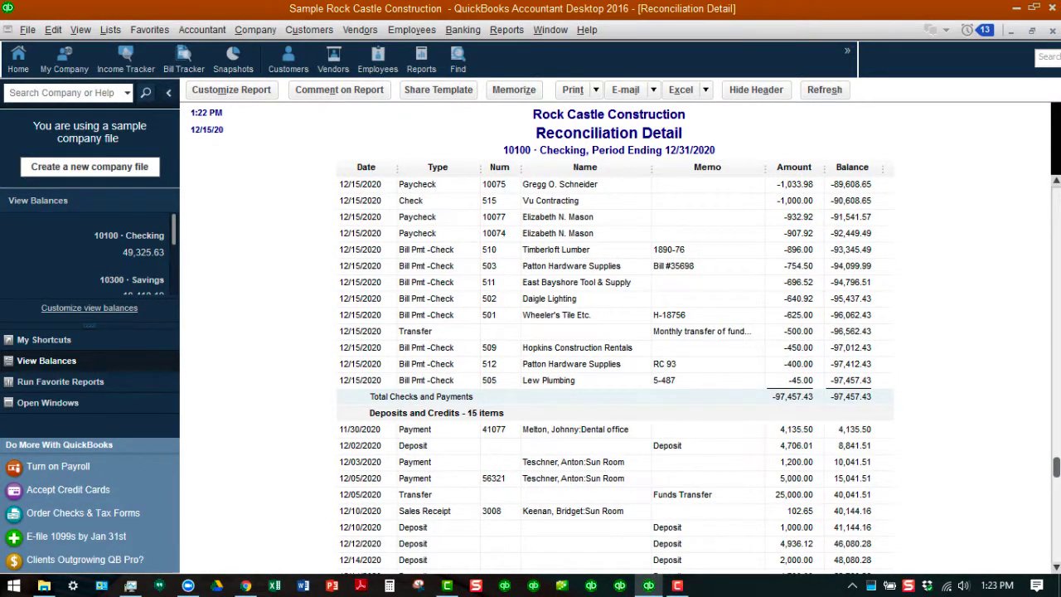
{"action": "left_click_drag", "start_coordinate": [765, 168], "coordinate": [875, 169]}
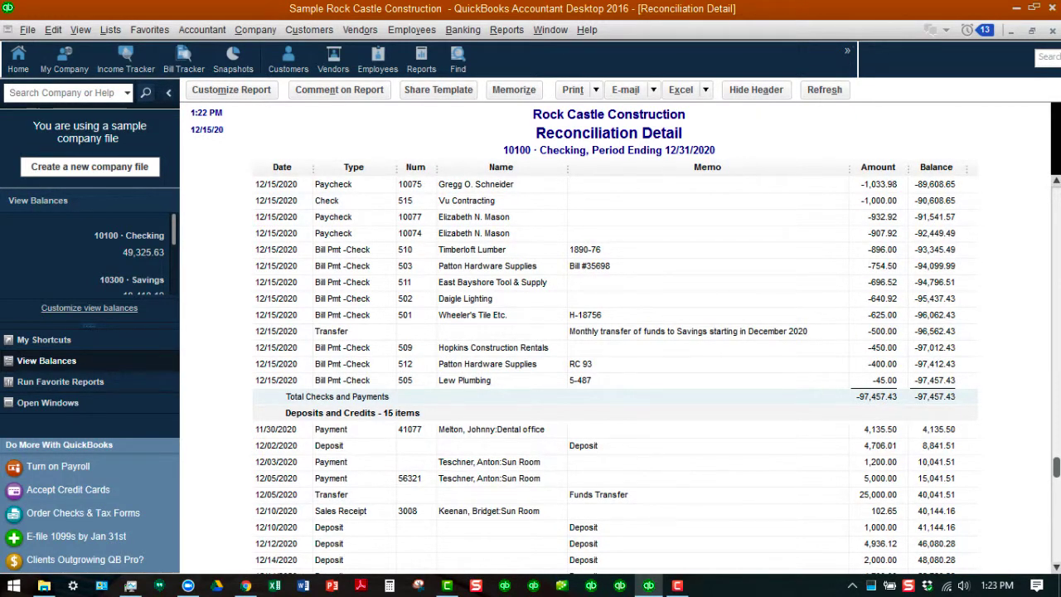
{"action": "left_click_drag", "start_coordinate": [849, 168], "coordinate": [836, 168]}
{"action": "scroll", "coordinate": [614, 365], "scroll_direction": "down", "scroll_amount": 2}
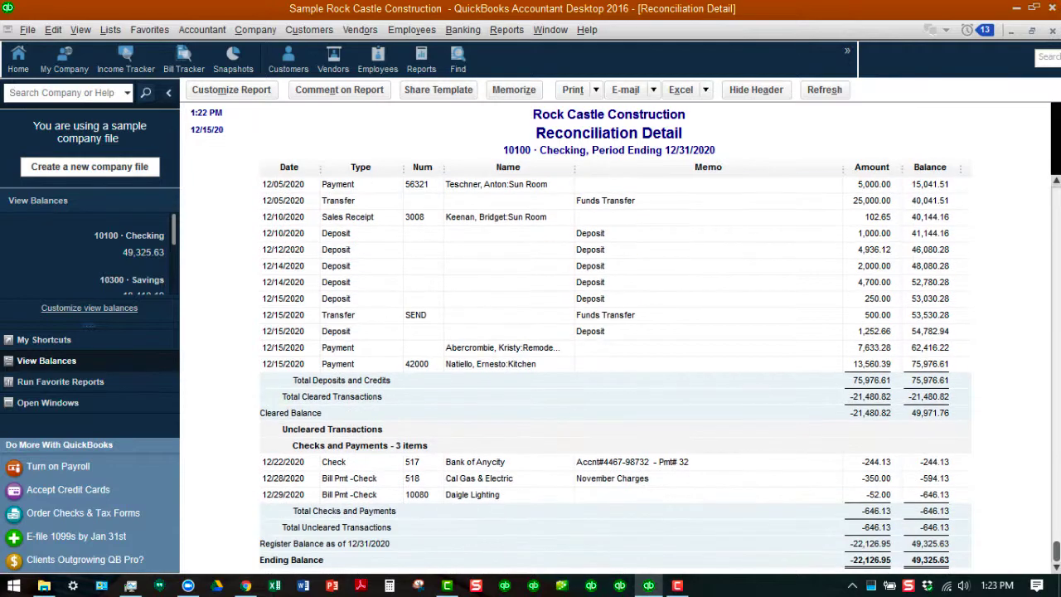
- Check the entries from the beginning balance to the ending balance and widen the Name column to fit the full customer and job names
{"action": "scroll", "coordinate": [614, 365], "scroll_direction": "up", "scroll_amount": 10}
{"action": "scroll", "coordinate": [605, 373], "scroll_direction": "up", "scroll_amount": 15}
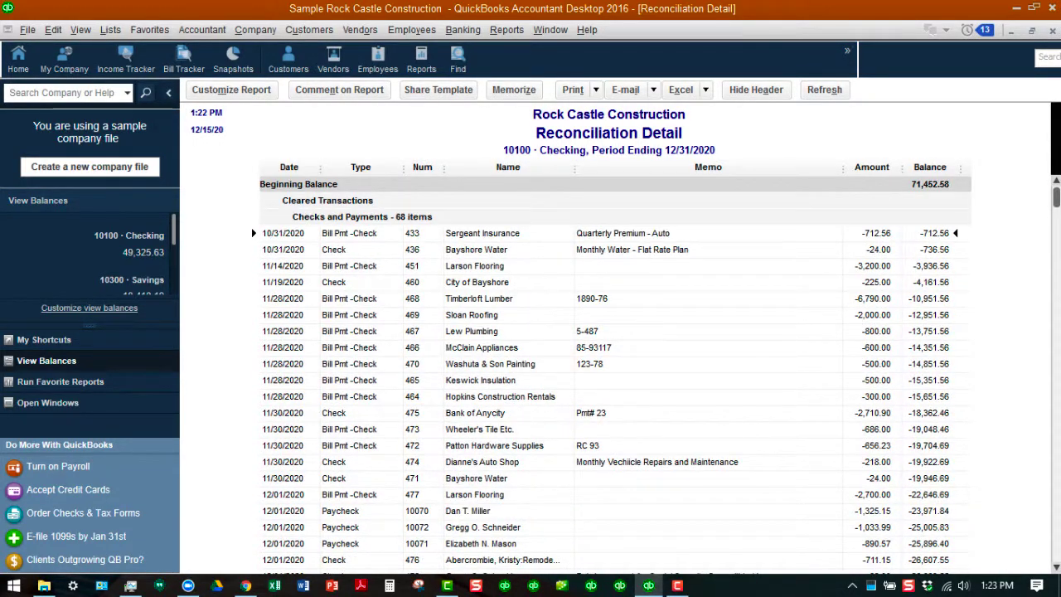
{"action": "scroll", "coordinate": [613, 373], "scroll_direction": "down", "scroll_amount": 5}
{"action": "scroll", "coordinate": [614, 364], "scroll_direction": "down", "scroll_amount": 12}
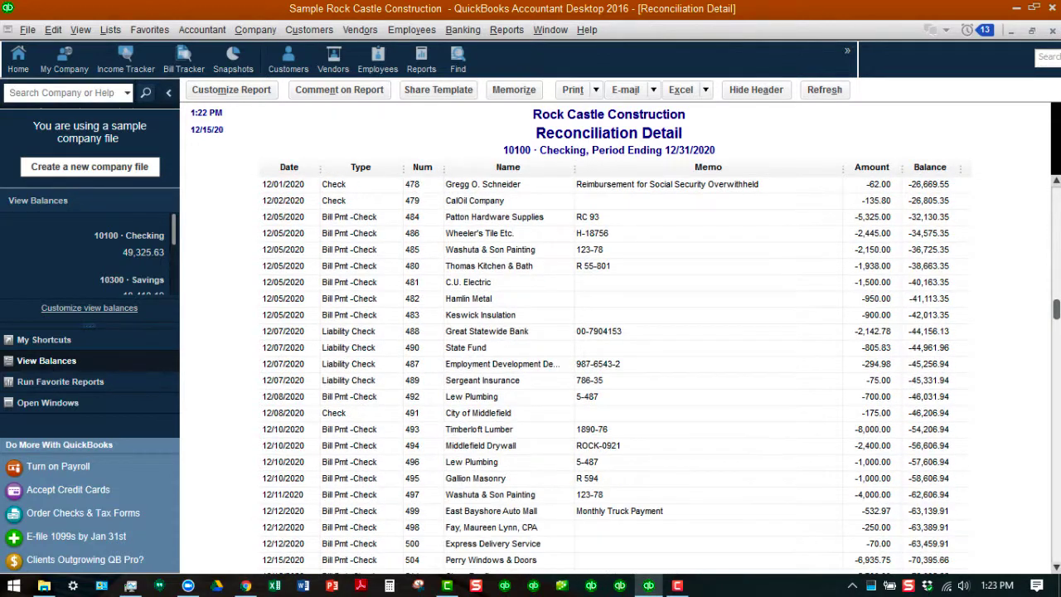
{"action": "scroll", "coordinate": [613, 365], "scroll_direction": "down", "scroll_amount": 7}
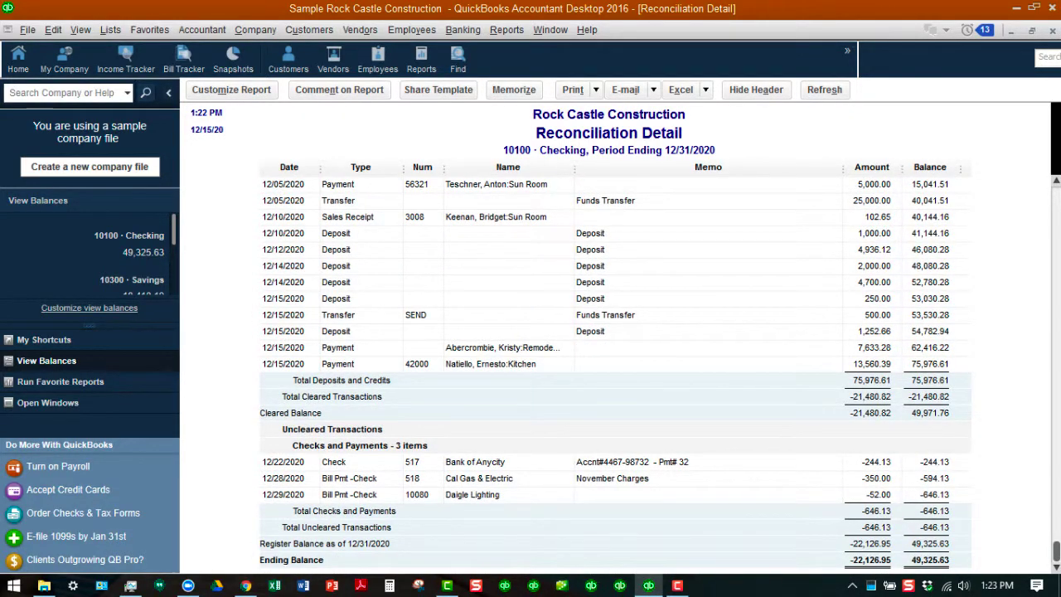
{"action": "left_click_drag", "start_coordinate": [574, 166], "coordinate": [604, 167]}
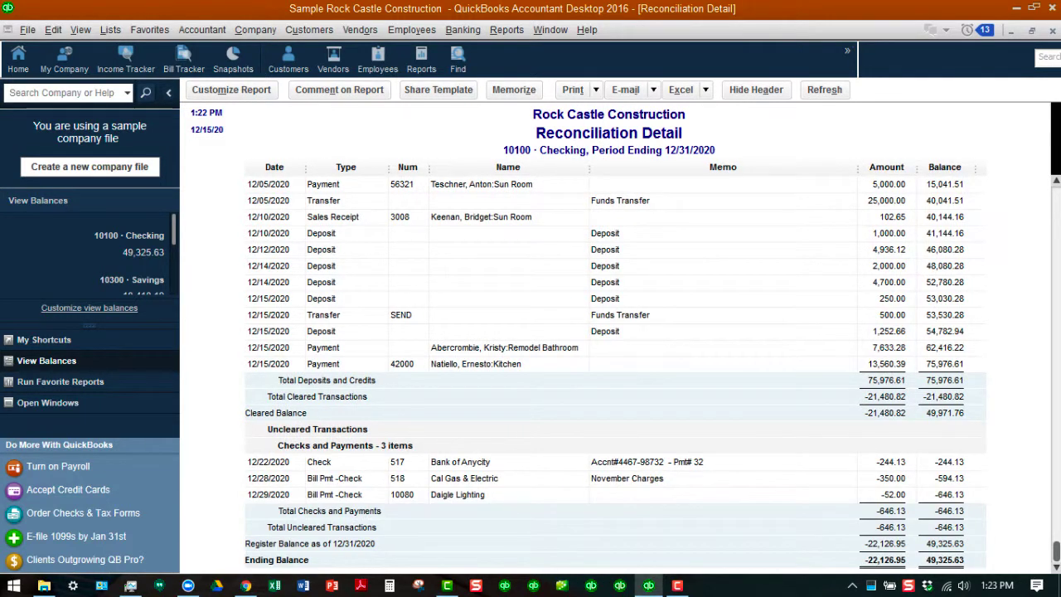
- Check the transaction rows for cut-off text and slightly narrow the Num column
{"action": "scroll", "coordinate": [613, 365], "scroll_direction": "up", "scroll_amount": 10}
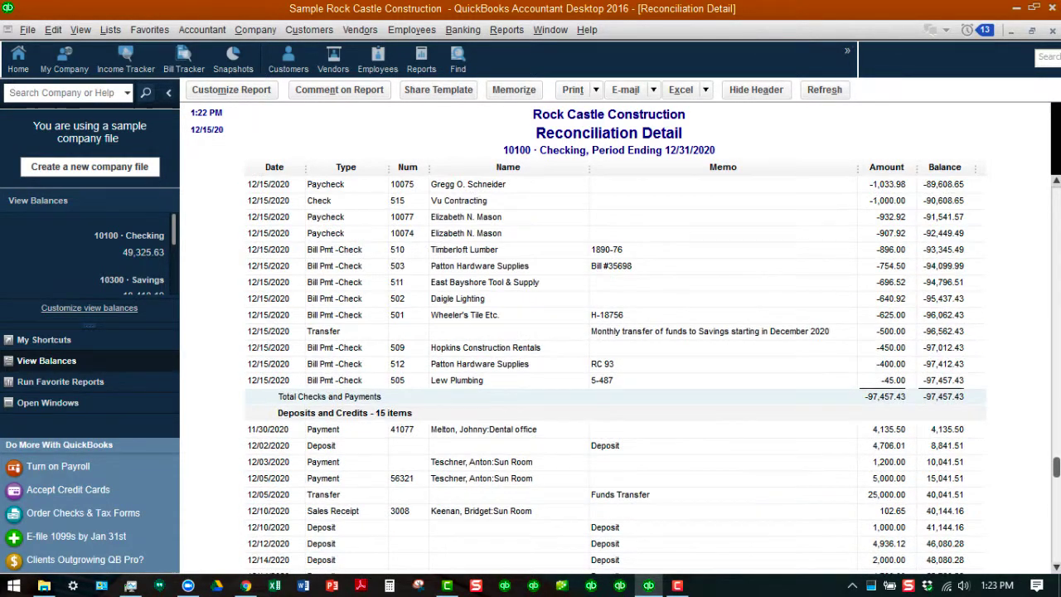
{"action": "scroll", "coordinate": [614, 364], "scroll_direction": "up", "scroll_amount": 7}
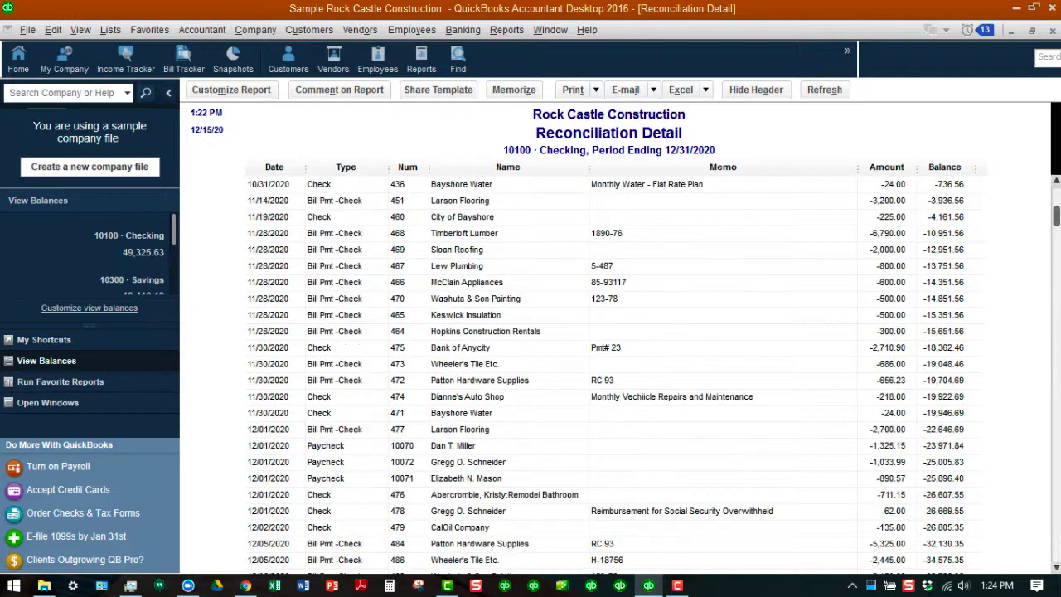
{"action": "scroll", "coordinate": [613, 364], "scroll_direction": "down", "scroll_amount": 15}
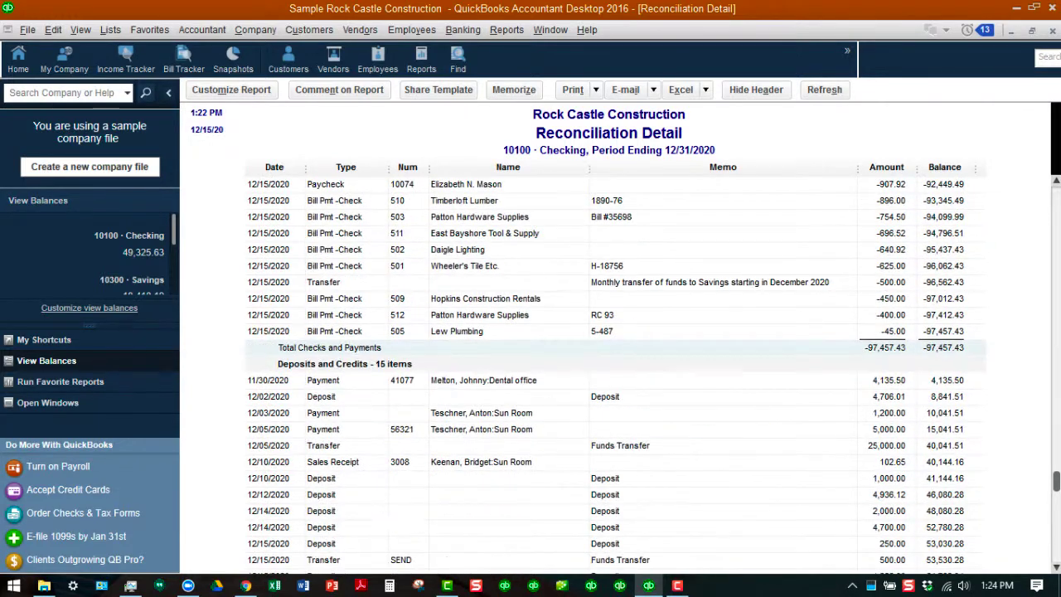
{"action": "scroll", "coordinate": [613, 365], "scroll_direction": "up", "scroll_amount": 3}
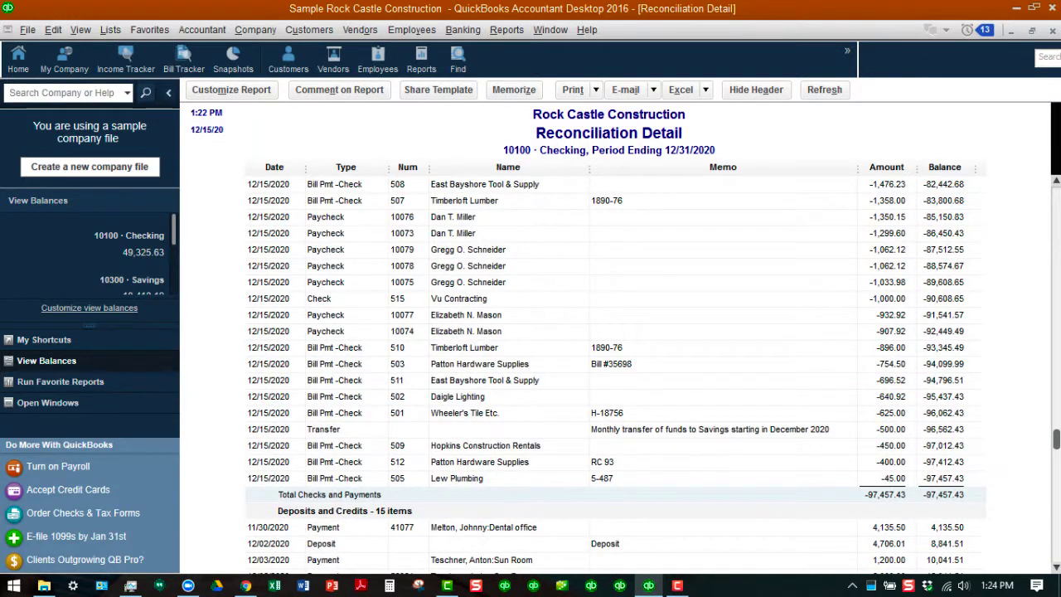
{"action": "left_click_drag", "start_coordinate": [429, 168], "coordinate": [425, 169]}
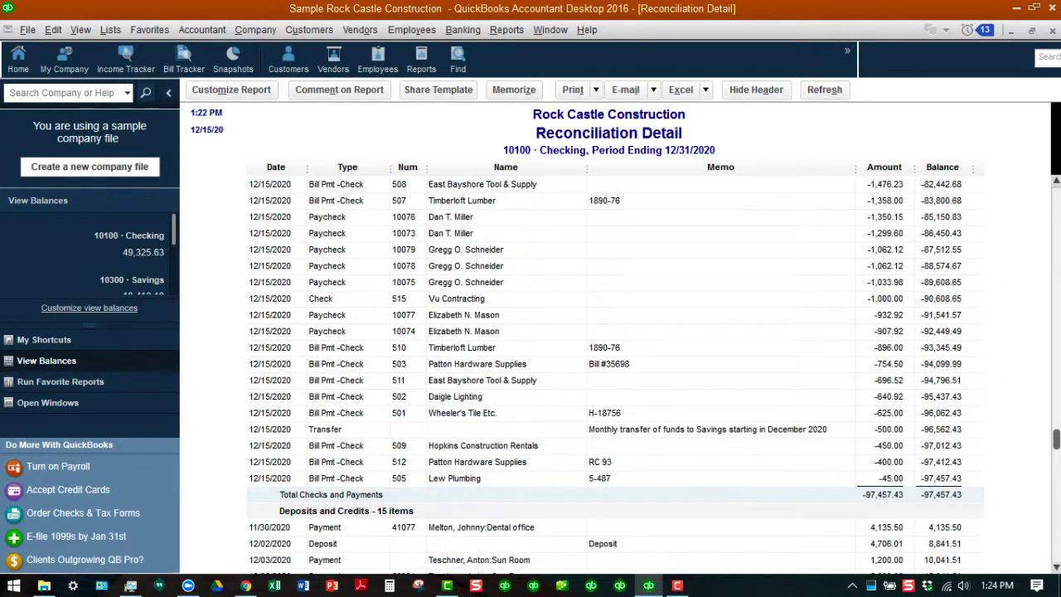
- Widen the Type column to fit "Sales Tax Payment" and check the report from its beginning balance to its ending balance
{"action": "scroll", "coordinate": [613, 365], "scroll_direction": "down", "scroll_amount": 8}
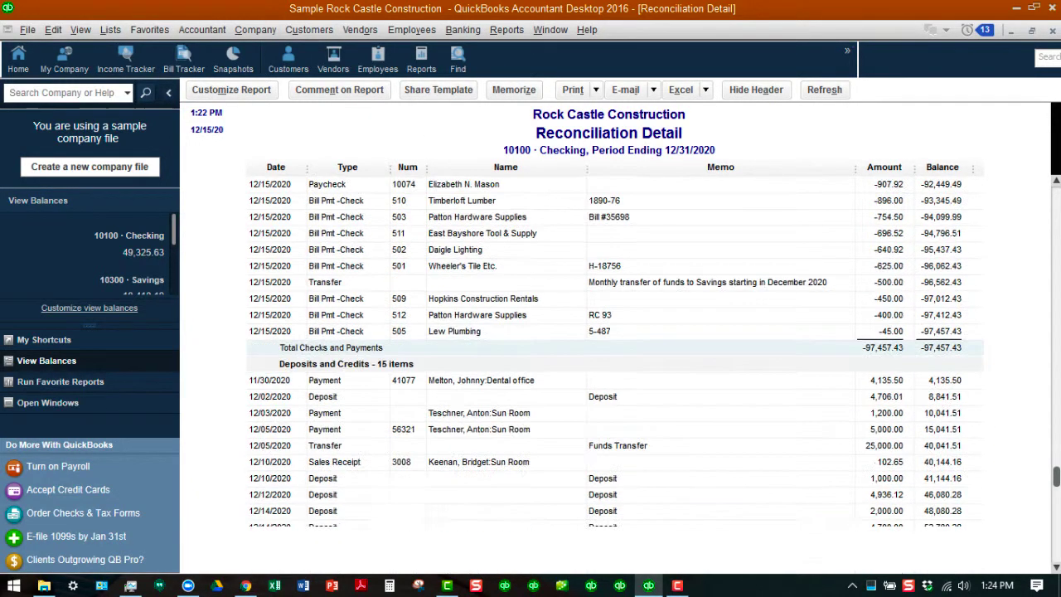
{"action": "scroll", "coordinate": [613, 365], "scroll_direction": "up", "scroll_amount": 15}
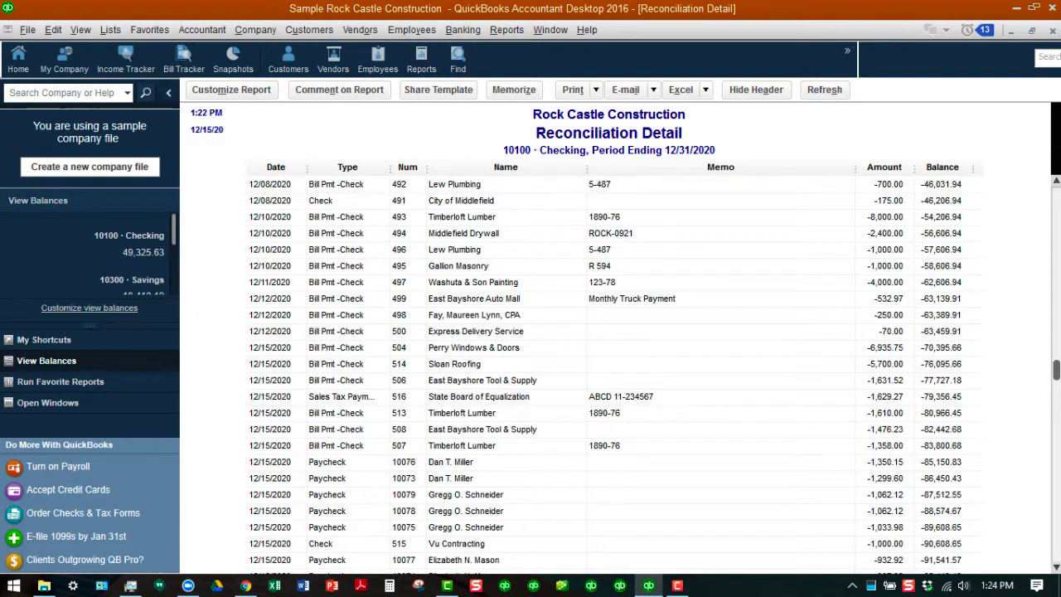
{"action": "left_click_drag", "start_coordinate": [391, 168], "coordinate": [394, 169]}
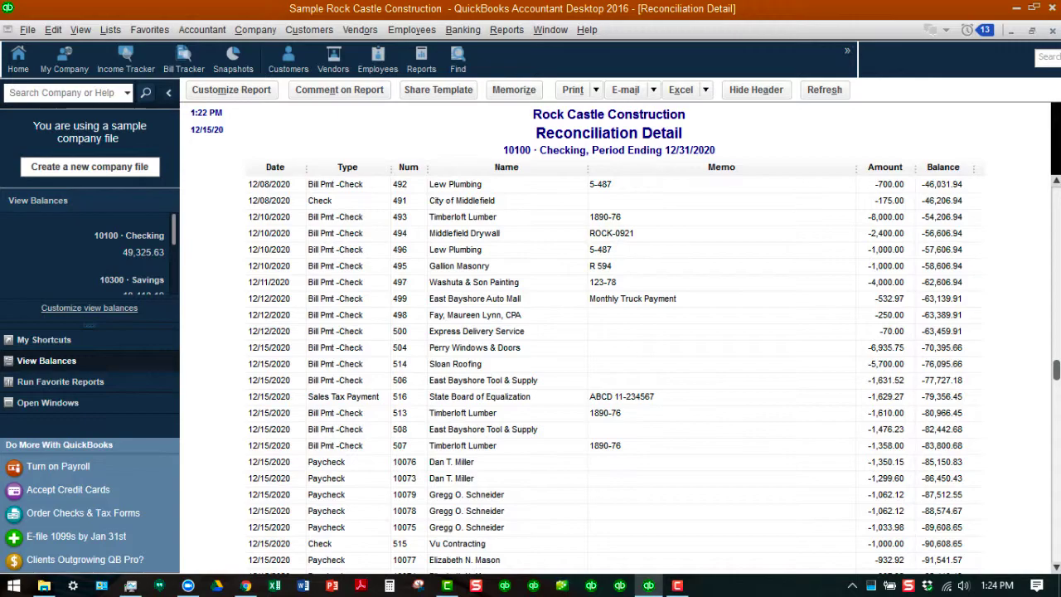
{"action": "scroll", "coordinate": [614, 364], "scroll_direction": "up", "scroll_amount": 5}
{"action": "scroll", "coordinate": [614, 373], "scroll_direction": "up", "scroll_amount": 8}
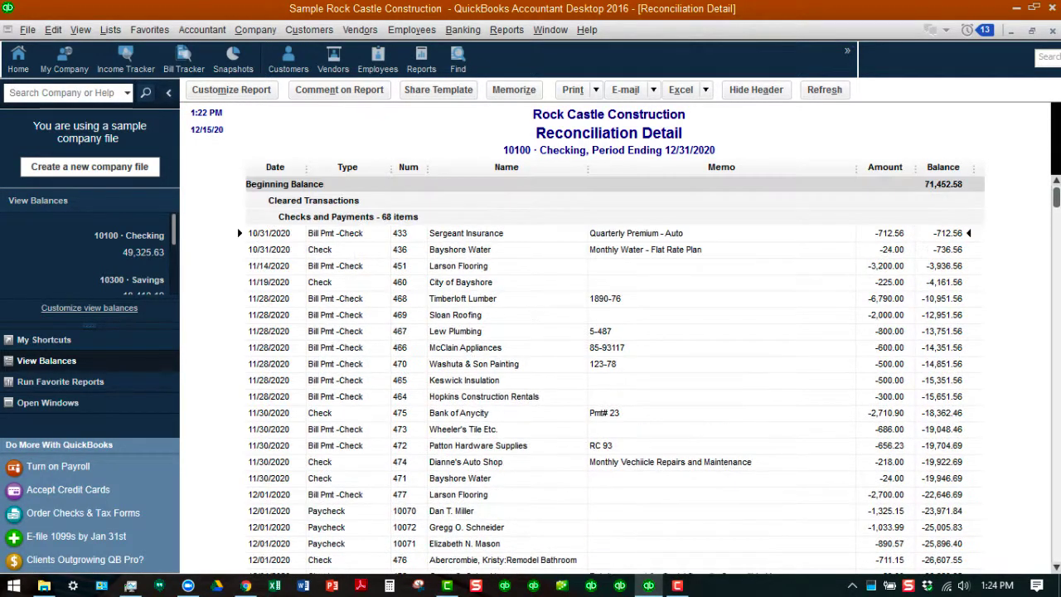
{"action": "scroll", "coordinate": [613, 373], "scroll_direction": "down", "scroll_amount": 4}
{"action": "scroll", "coordinate": [614, 365], "scroll_direction": "down", "scroll_amount": 15}
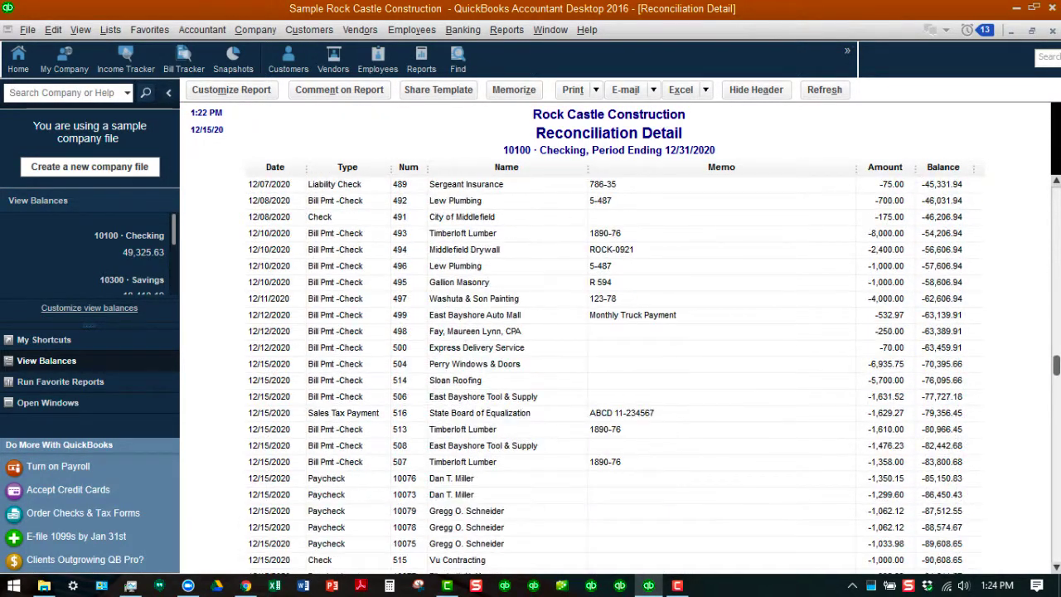
{"action": "scroll", "coordinate": [613, 373], "scroll_direction": "down", "scroll_amount": 4}
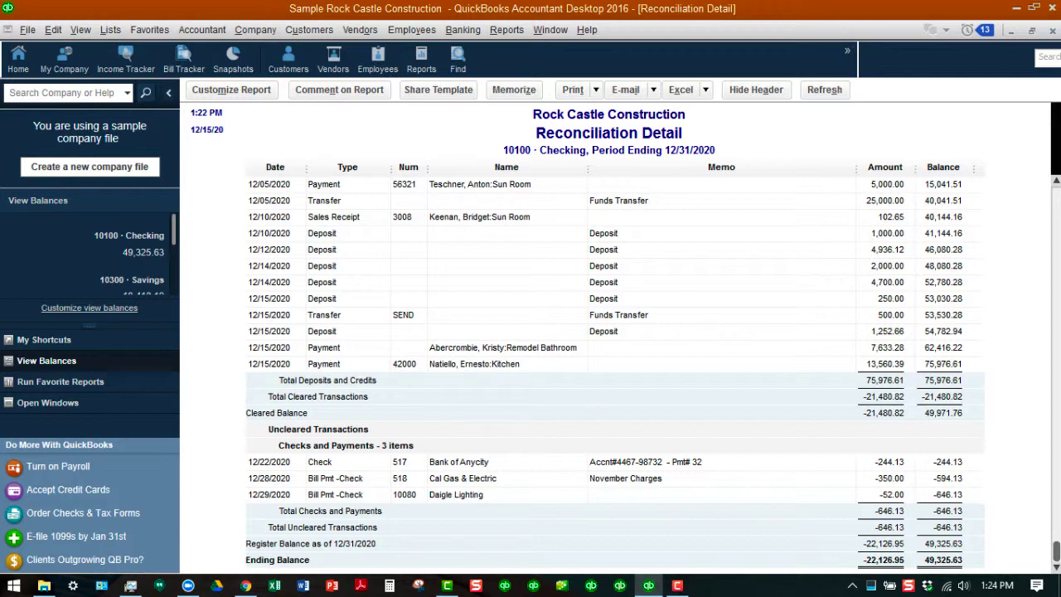
- Change the report title in the header to "Reconciliation Detail - Two Statement Periods" and apply it
{"action": "left_click", "coordinate": [231, 90]}
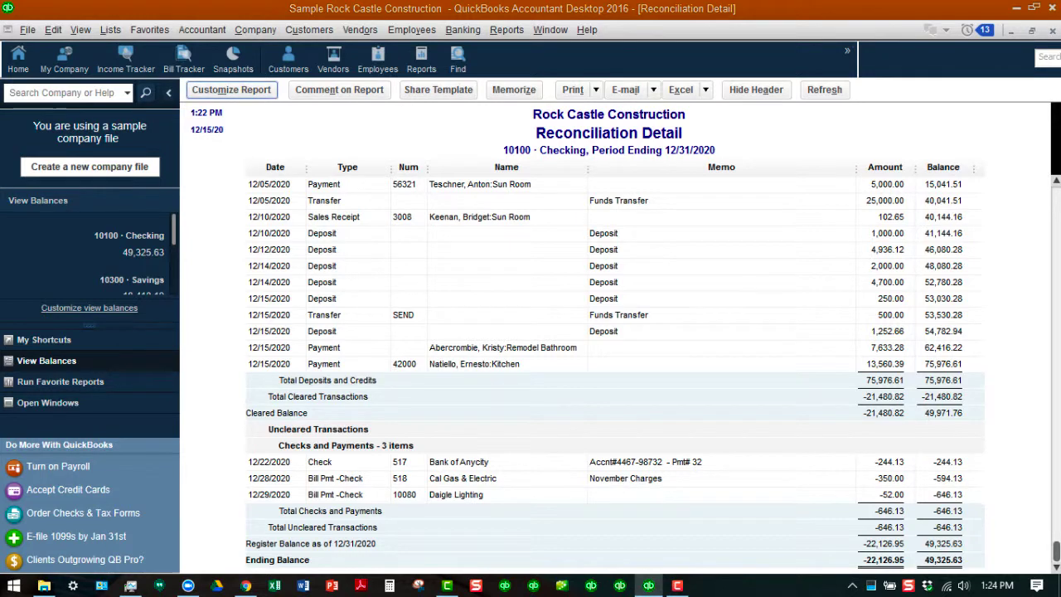
{"action": "left_click", "coordinate": [524, 184]}
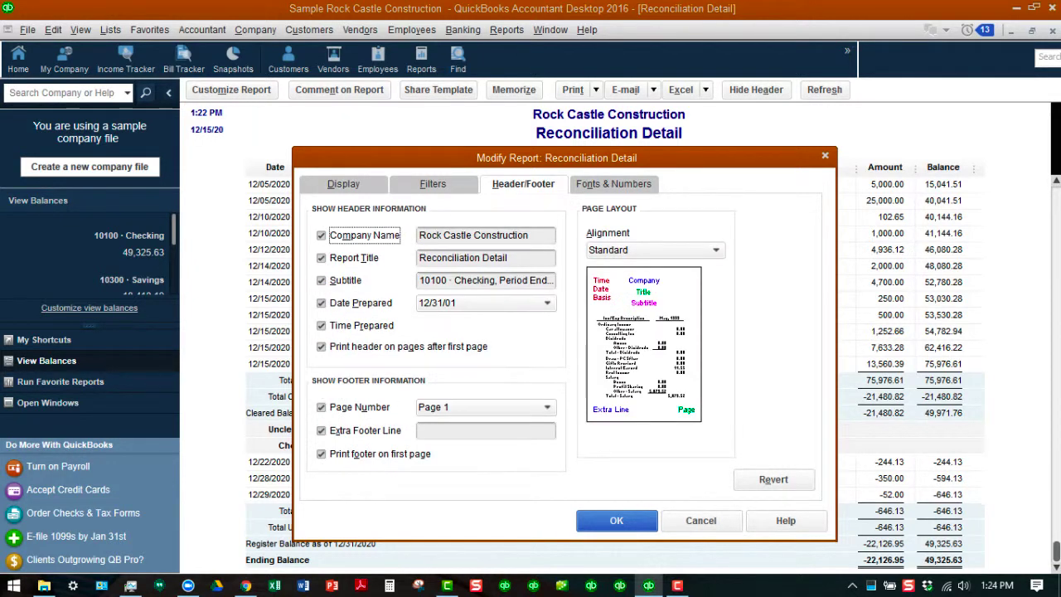
{"action": "left_click", "coordinate": [511, 257]}
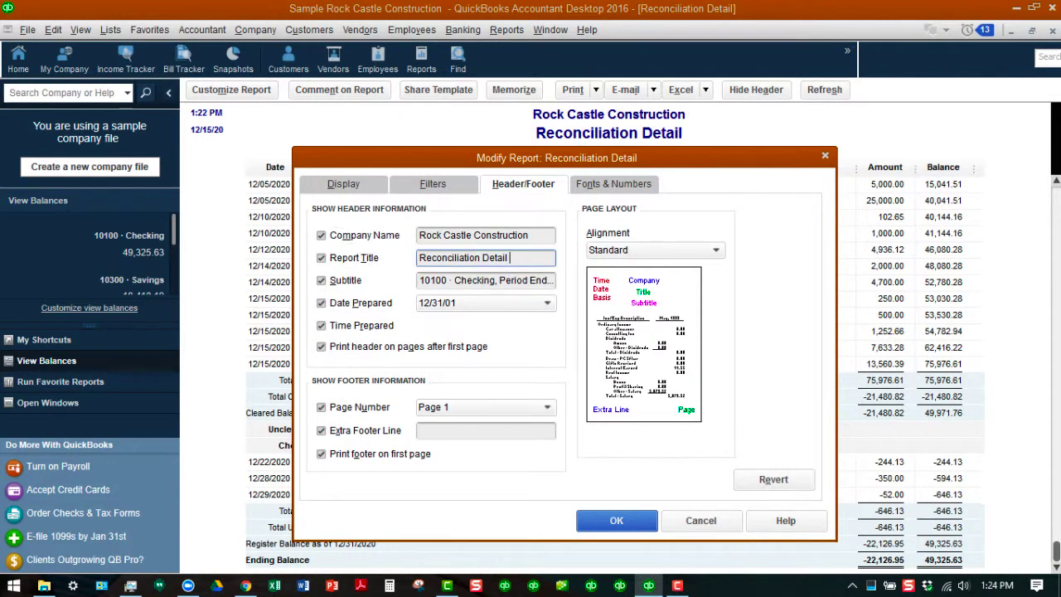
{"action": "type", "text": "- Two Statement Periods"}
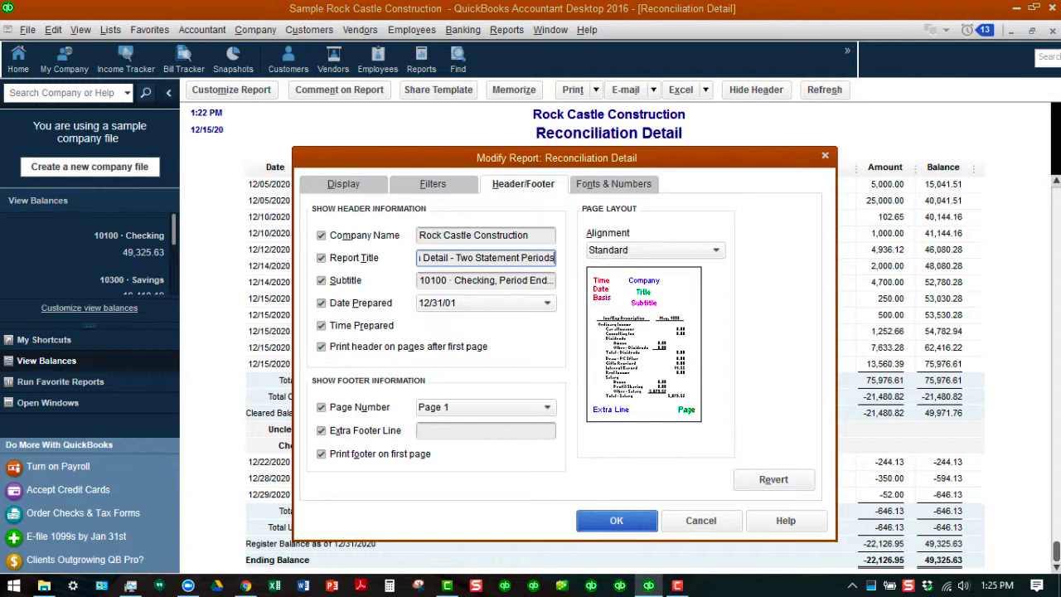
{"action": "key", "text": "Return"}
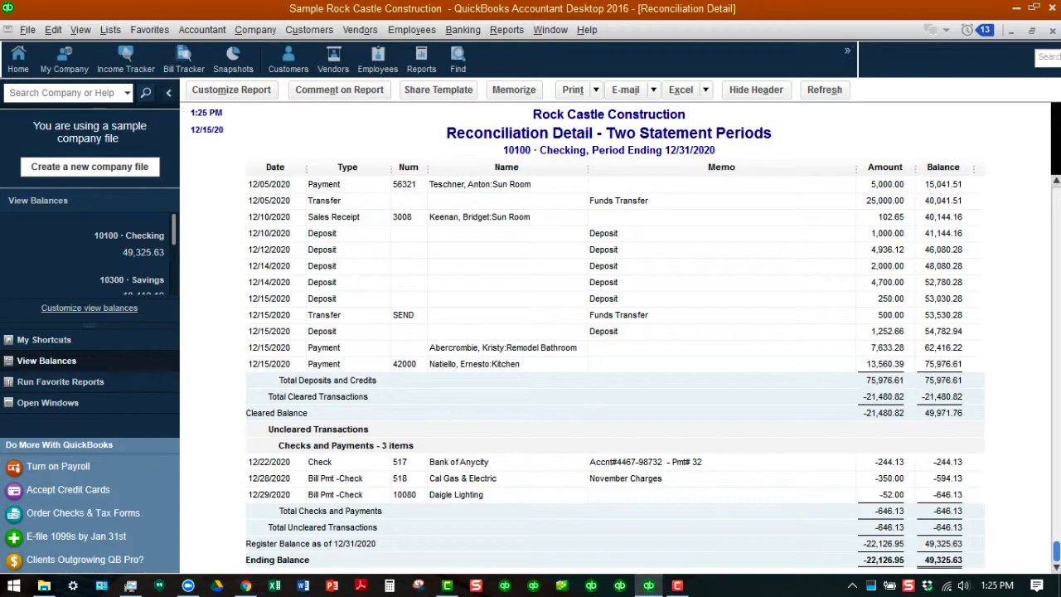
- Review the retitled report's cleared and uncleared transactions and return to the beginning balance
{"action": "scroll", "coordinate": [613, 364], "scroll_direction": "up", "scroll_amount": 4}
{"action": "scroll", "coordinate": [614, 365], "scroll_direction": "up", "scroll_amount": 20}
{"action": "scroll", "coordinate": [613, 365], "scroll_direction": "down", "scroll_amount": 20}
{"action": "scroll", "coordinate": [613, 365], "scroll_direction": "up", "scroll_amount": 3}
{"action": "scroll", "coordinate": [613, 365], "scroll_direction": "down", "scroll_amount": 10}
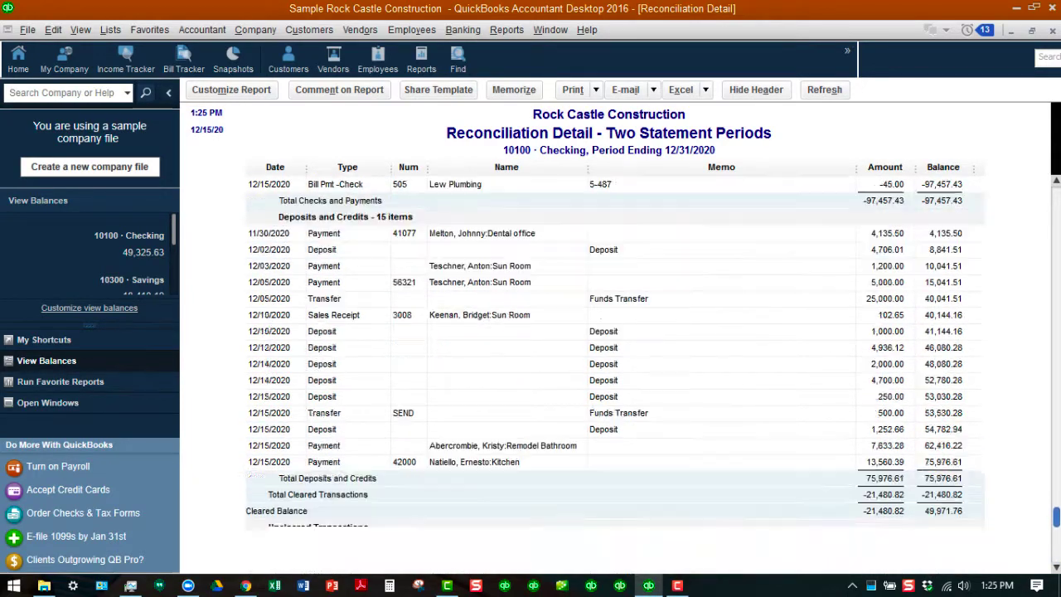
{"action": "scroll", "coordinate": [614, 365], "scroll_direction": "up", "scroll_amount": 20}
{"action": "scroll", "coordinate": [613, 365], "scroll_direction": "up", "scroll_amount": 1}
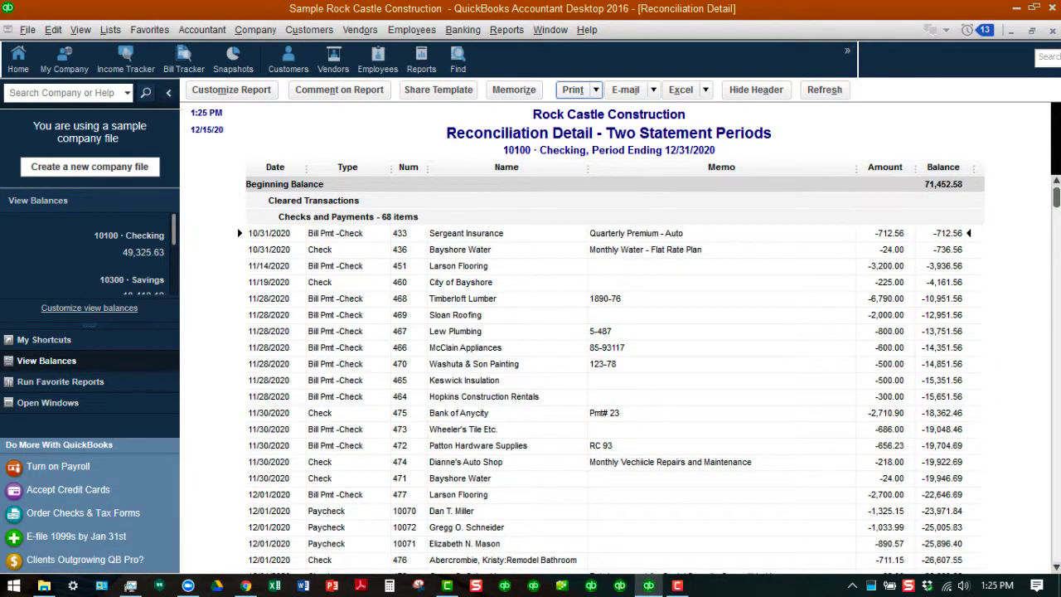
{"action": "left_click", "coordinate": [595, 90]}
{"action": "left_click", "coordinate": [590, 125]}
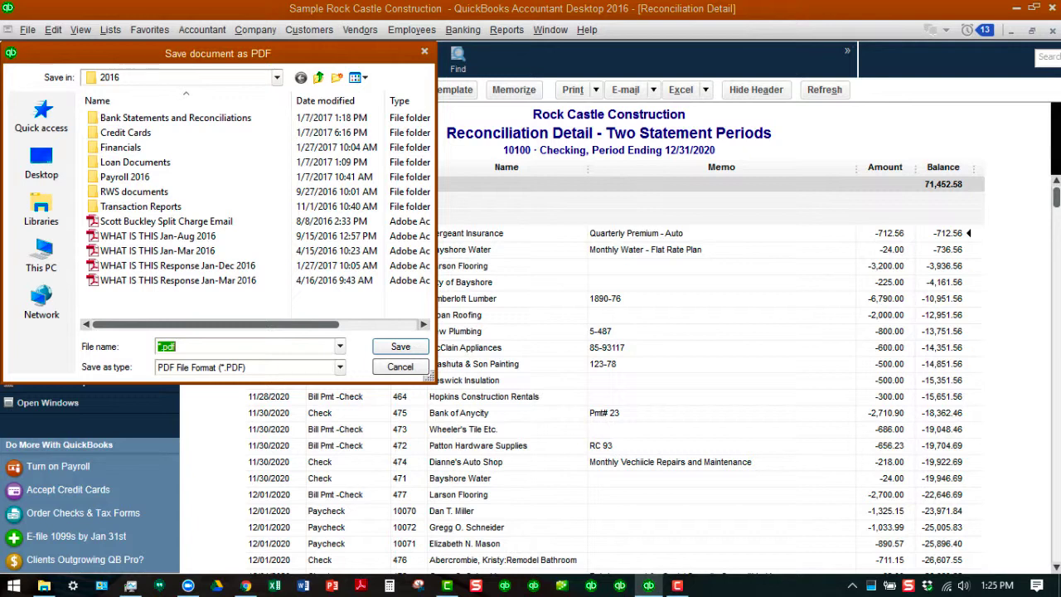
{"action": "left_click", "coordinate": [400, 367]}
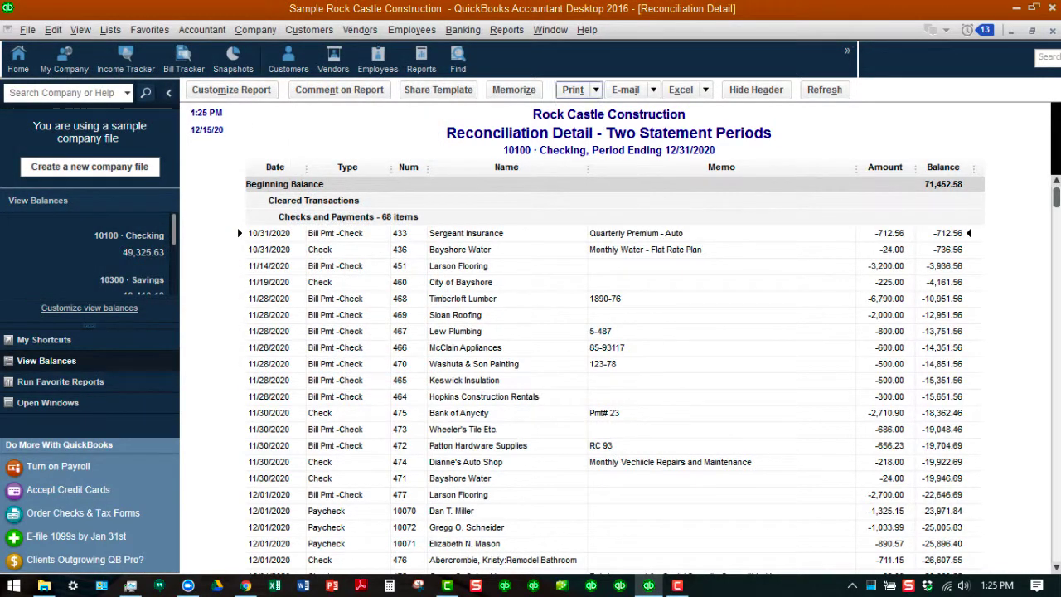
- Open the print preview of the report in portrait orientation and compare how its two pages are laid out
{"action": "left_click", "coordinate": [596, 89]}
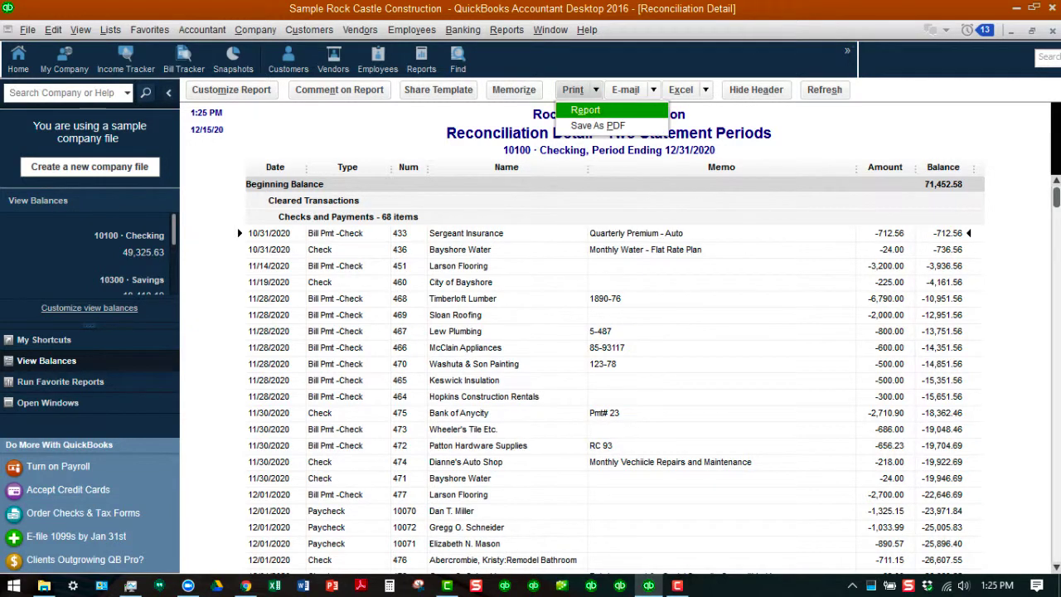
{"action": "left_click", "coordinate": [585, 110]}
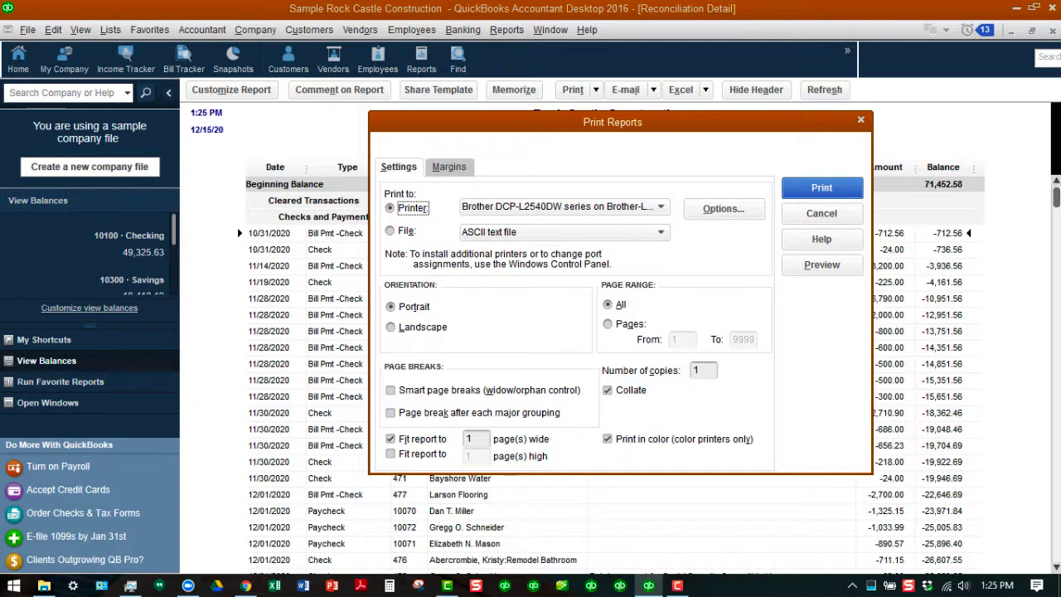
{"action": "left_click", "coordinate": [821, 264]}
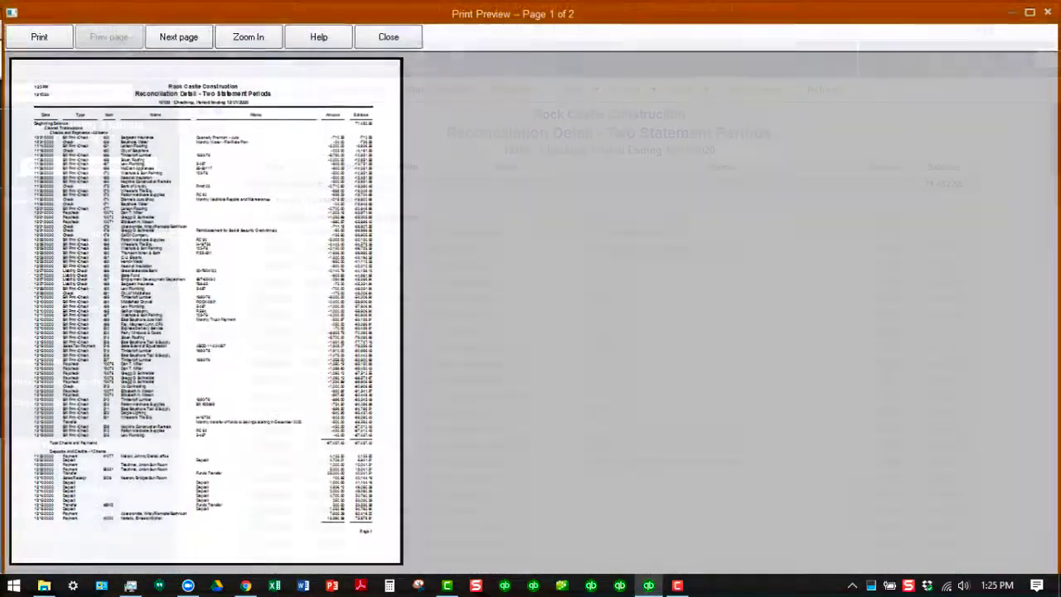
{"action": "left_click", "coordinate": [178, 36]}
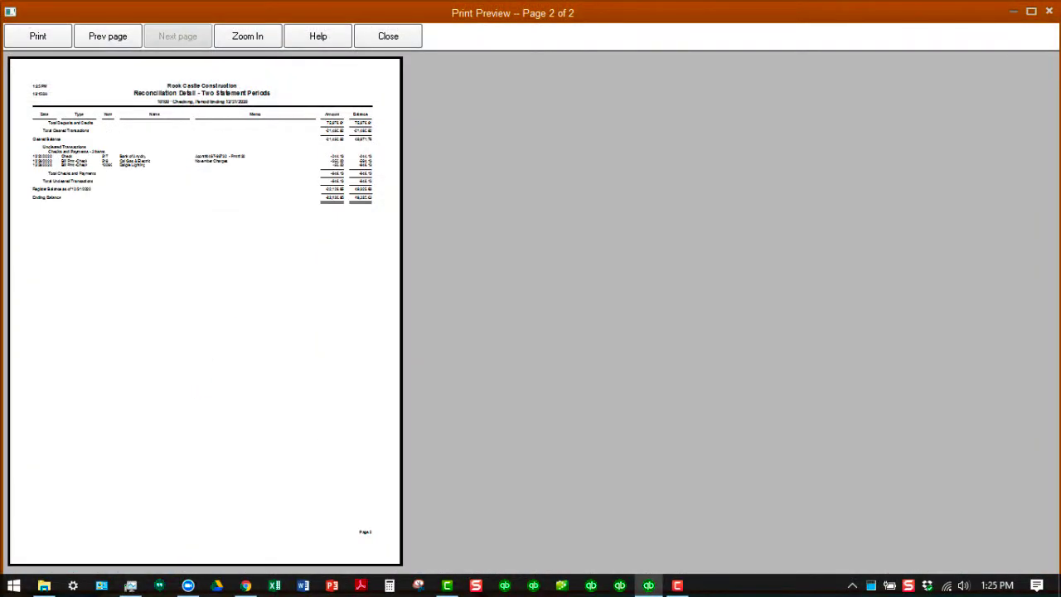
{"action": "left_click", "coordinate": [108, 37]}
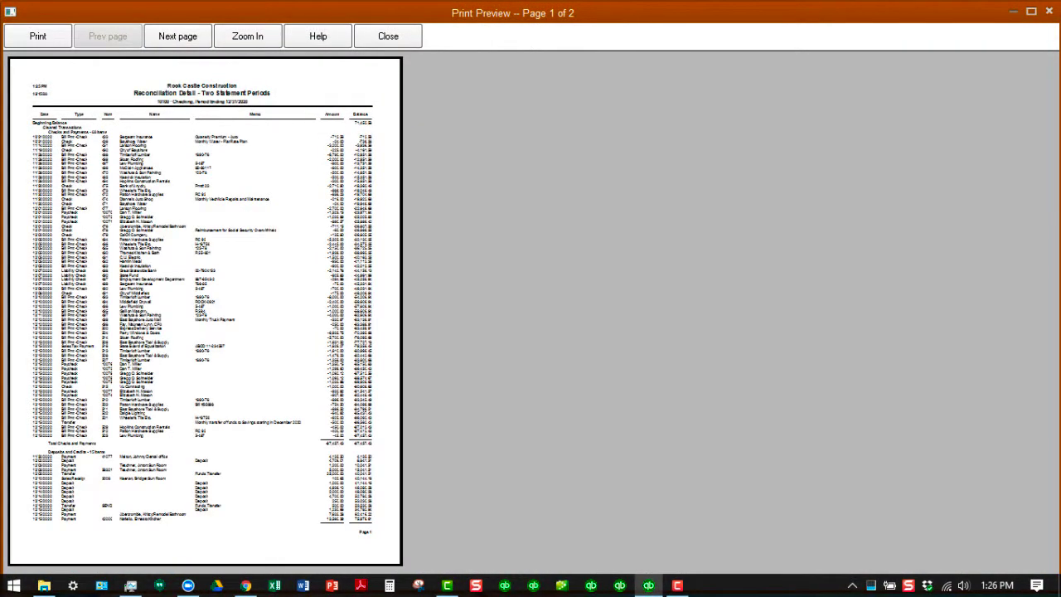
{"action": "left_click", "coordinate": [178, 36]}
{"action": "left_click", "coordinate": [107, 36]}
{"action": "left_click", "coordinate": [178, 36]}
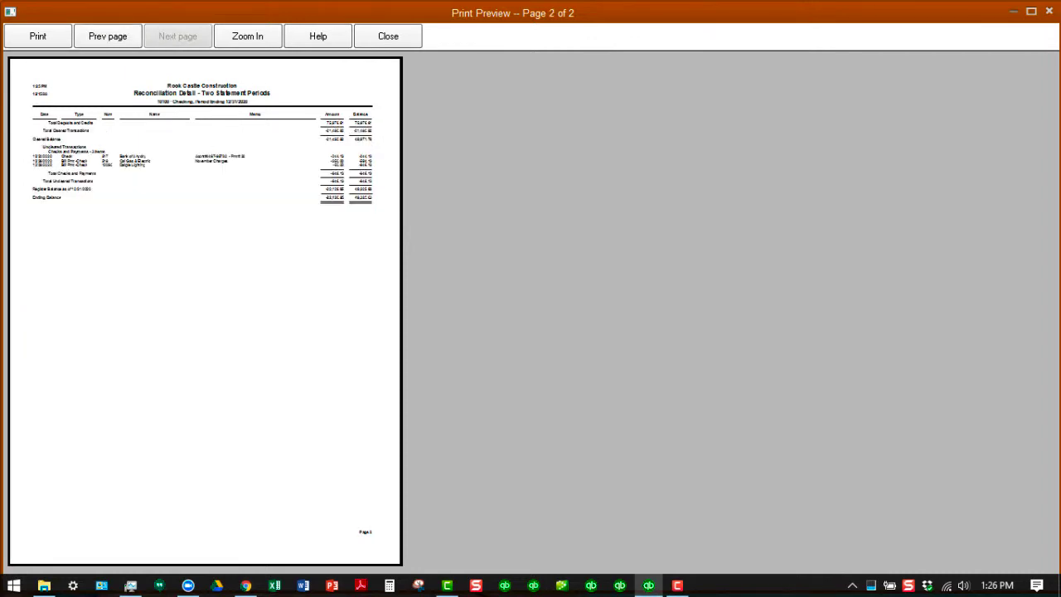
{"action": "left_click", "coordinate": [107, 37]}
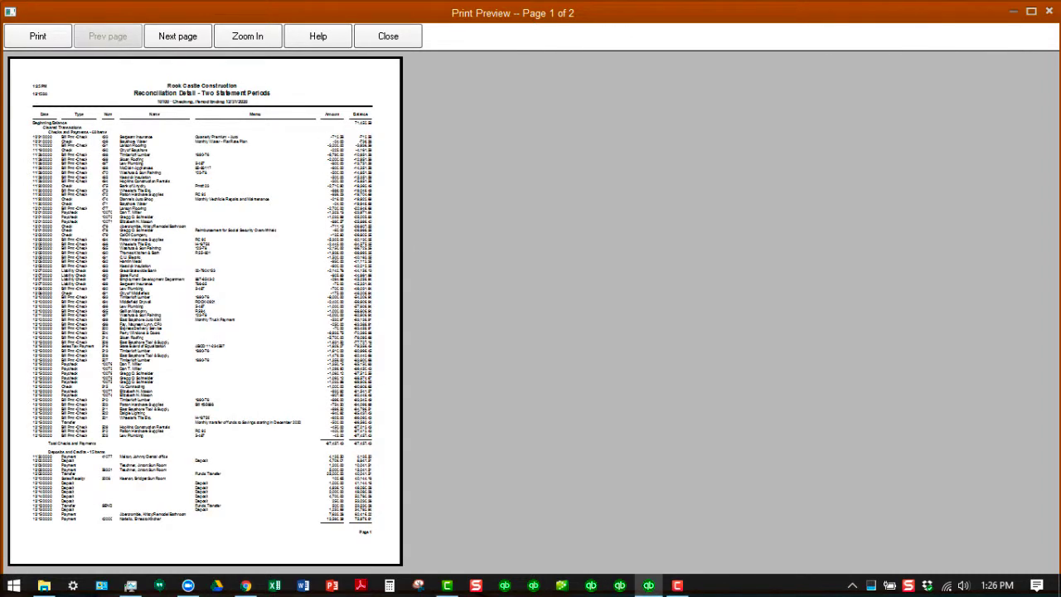
- Enlarge the portrait preview to check how readable its transactions are, and close the preview
{"action": "left_click", "coordinate": [248, 36]}
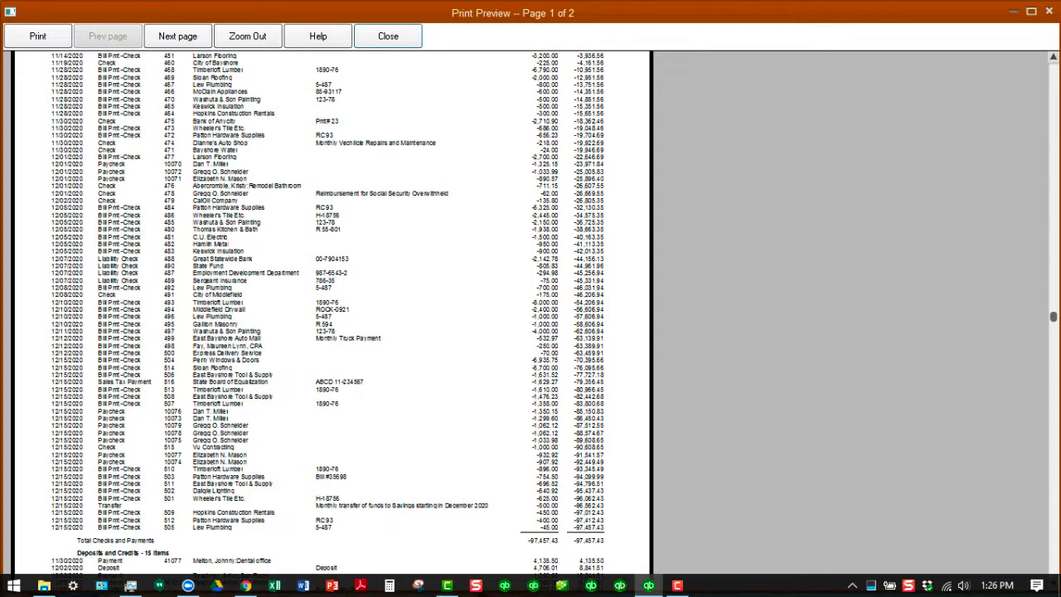
{"action": "left_click", "coordinate": [388, 36]}
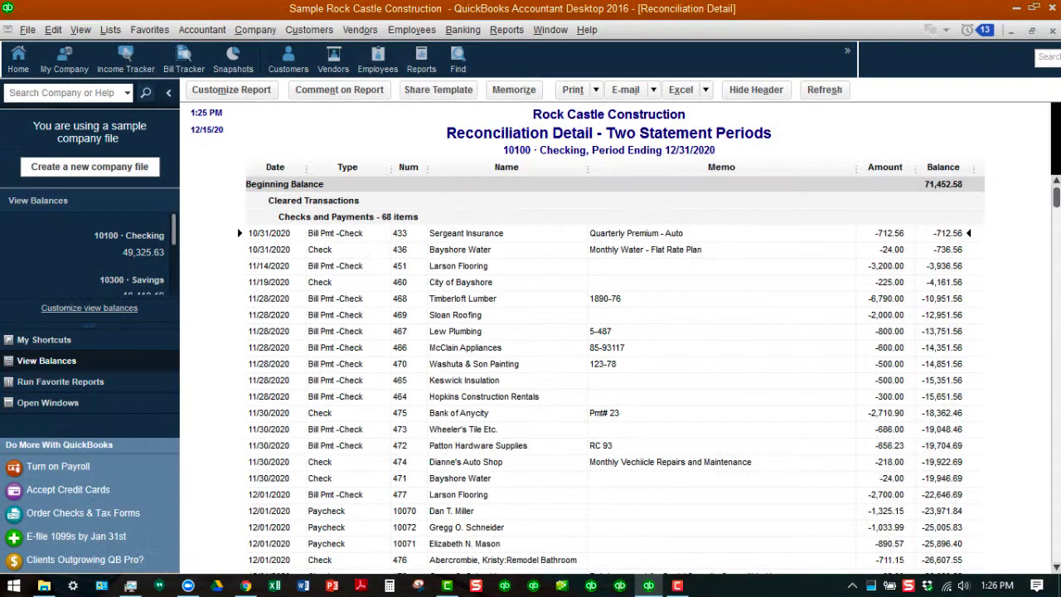
- Switch the report's print orientation to Landscape, page through its preview, and return to the print settings
{"action": "left_click", "coordinate": [391, 327]}
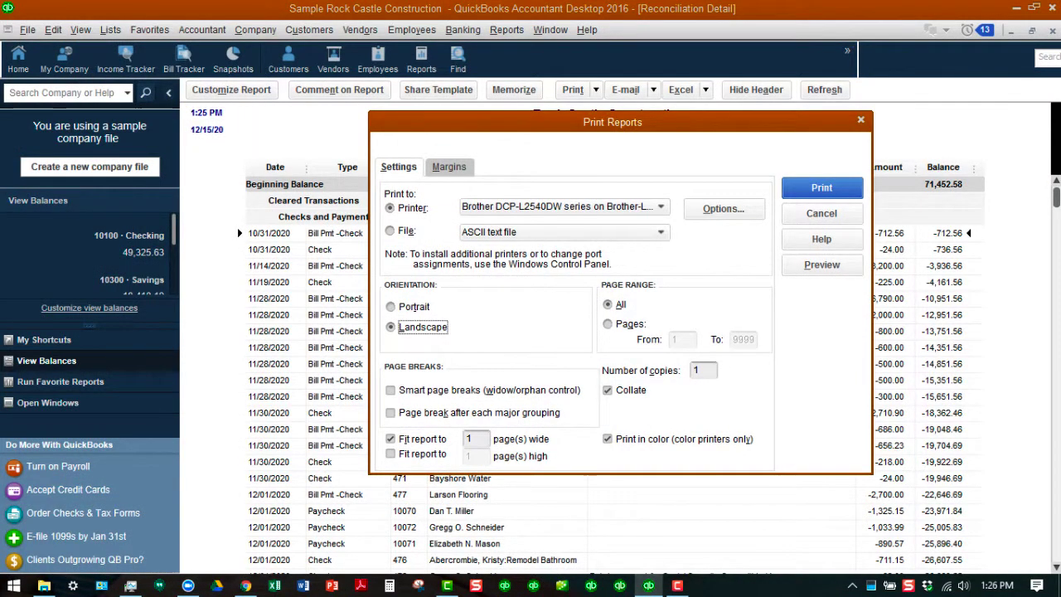
{"action": "left_click", "coordinate": [822, 265]}
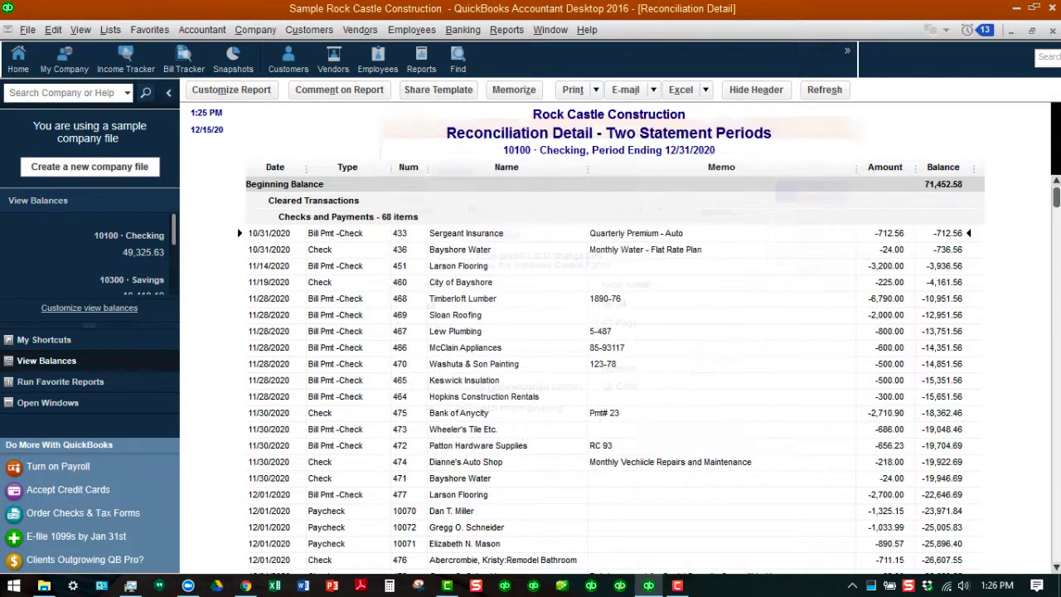
{"action": "key", "text": "Page_Down"}
{"action": "key", "text": "Page_Down"}
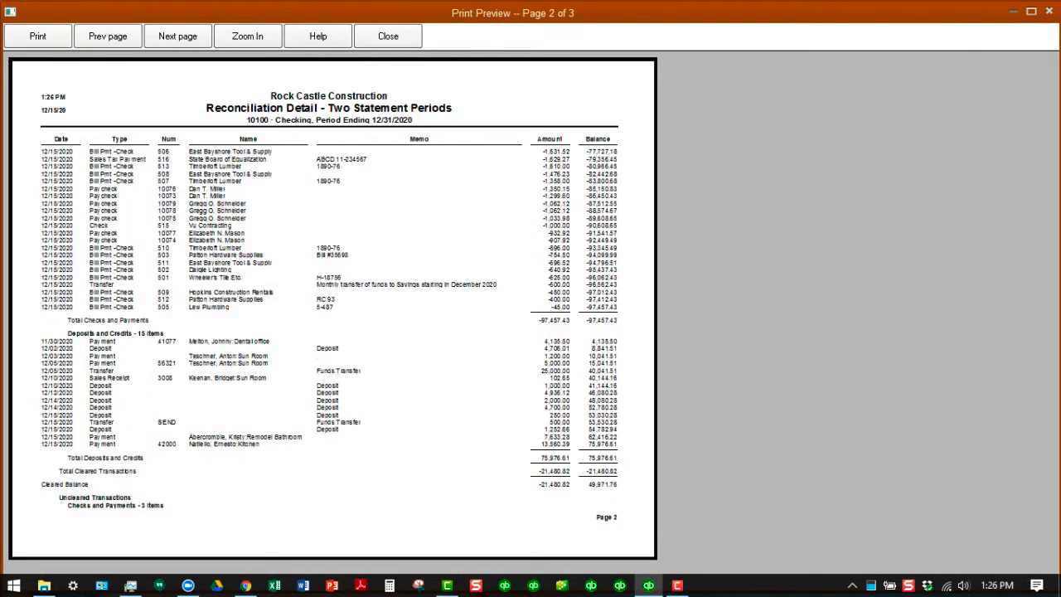
{"action": "key", "text": "Page_Up"}
{"action": "key", "text": "Page_Up"}
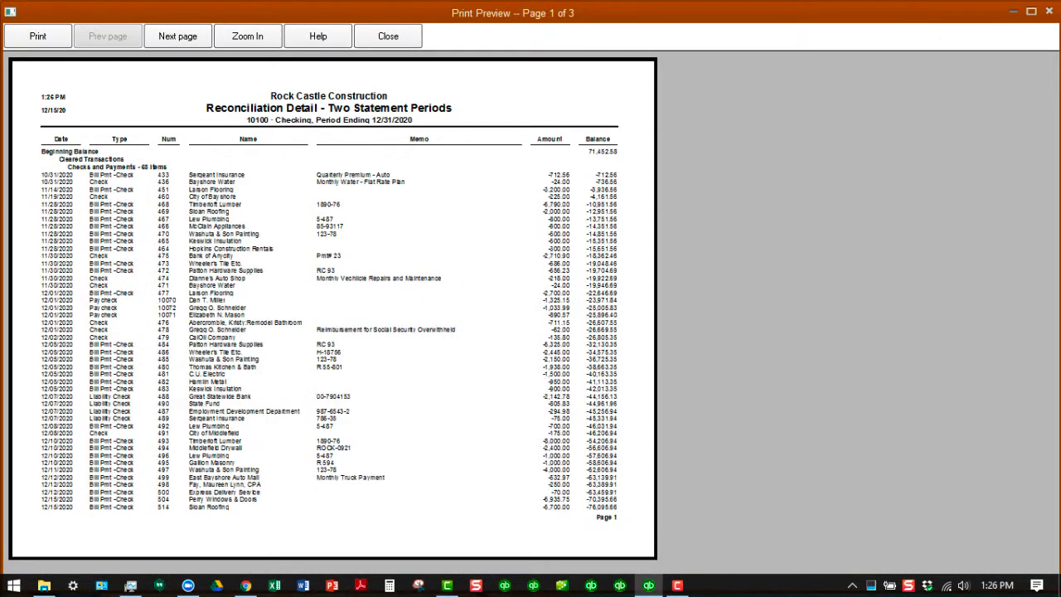
{"action": "key", "text": "Page_Down"}
{"action": "key", "text": "Escape"}
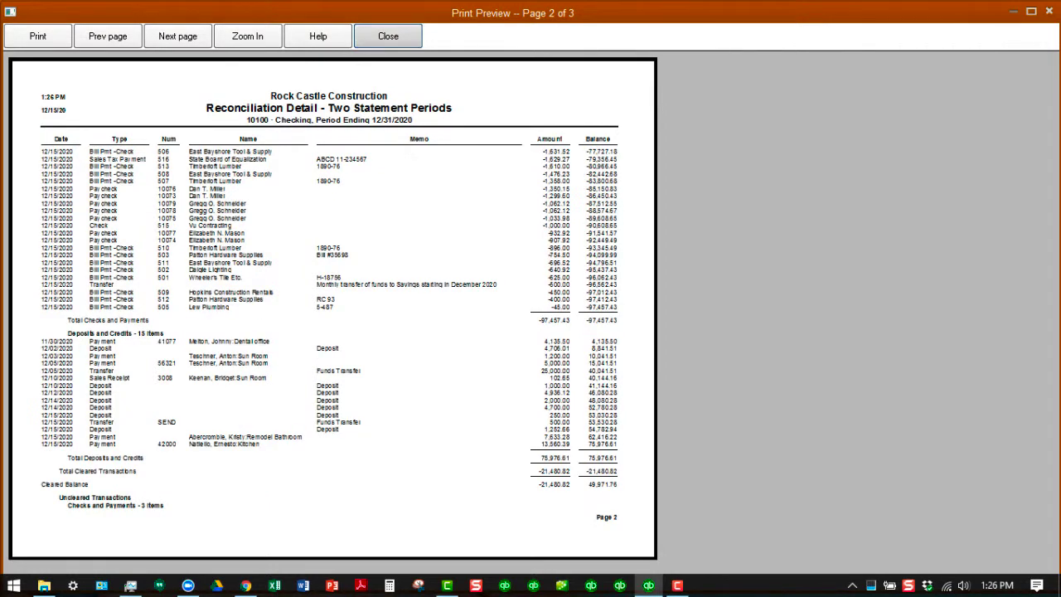
- Fit the landscape report to 2 pages high and open its print preview
{"action": "left_click", "coordinate": [391, 454]}
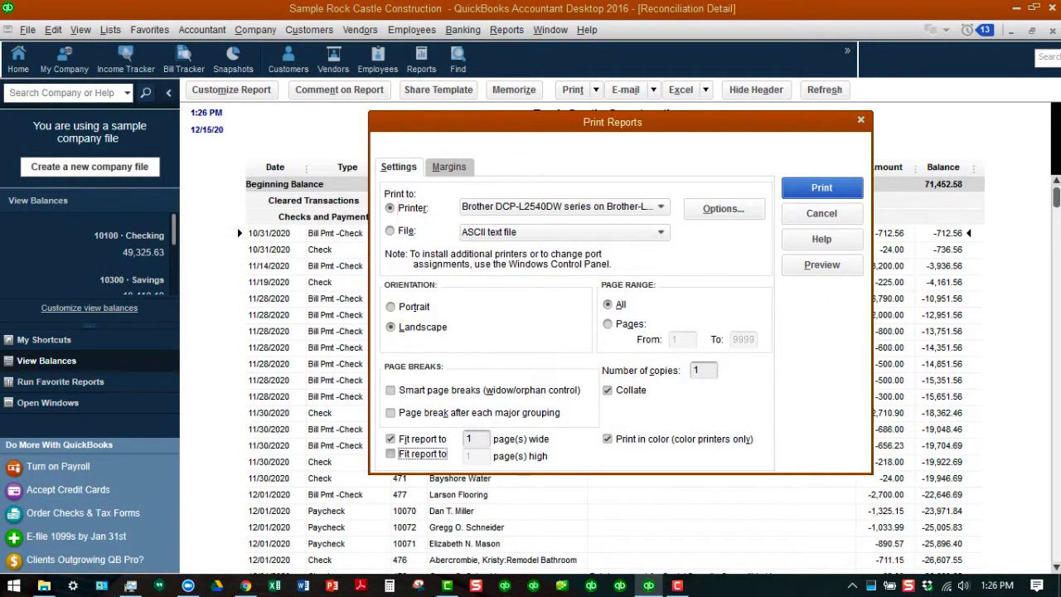
{"action": "double_click", "coordinate": [470, 455]}
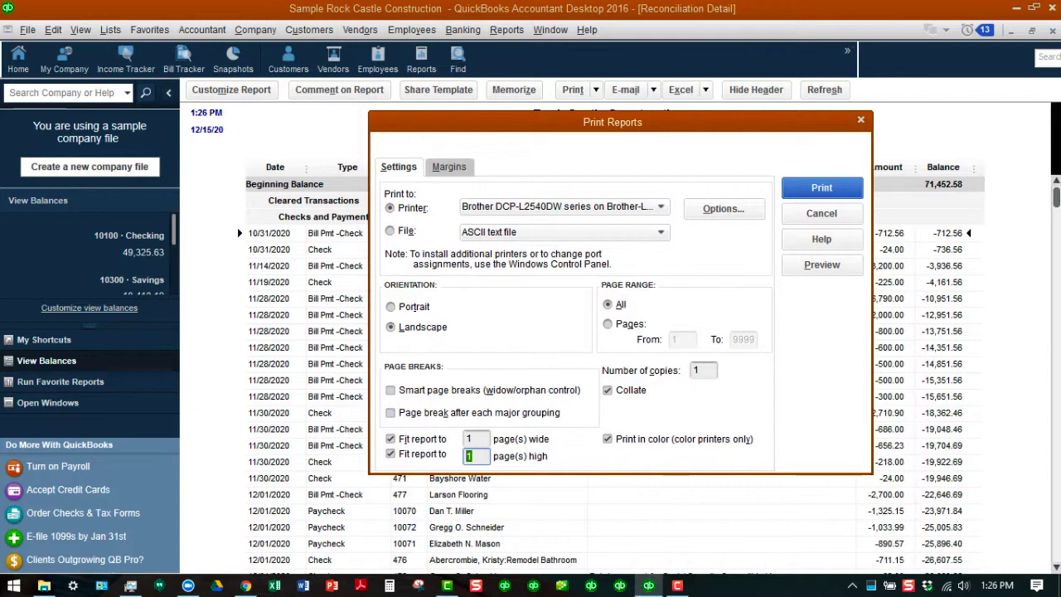
{"action": "type", "text": "2"}
{"action": "left_click", "coordinate": [822, 265]}
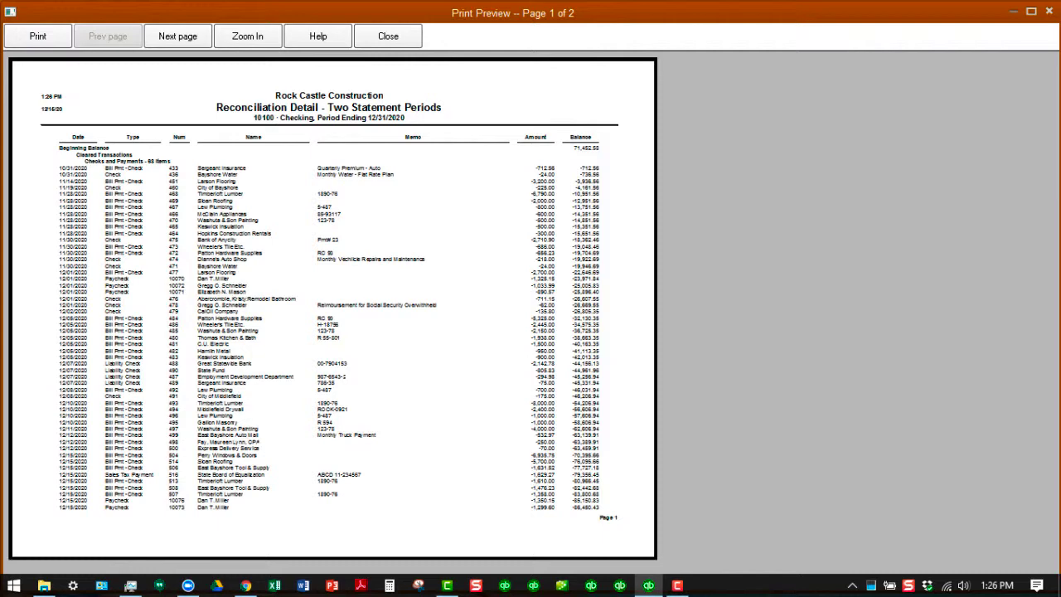
- Compare both pages of the fitted landscape preview and print the report from it
{"action": "left_click", "coordinate": [177, 37]}
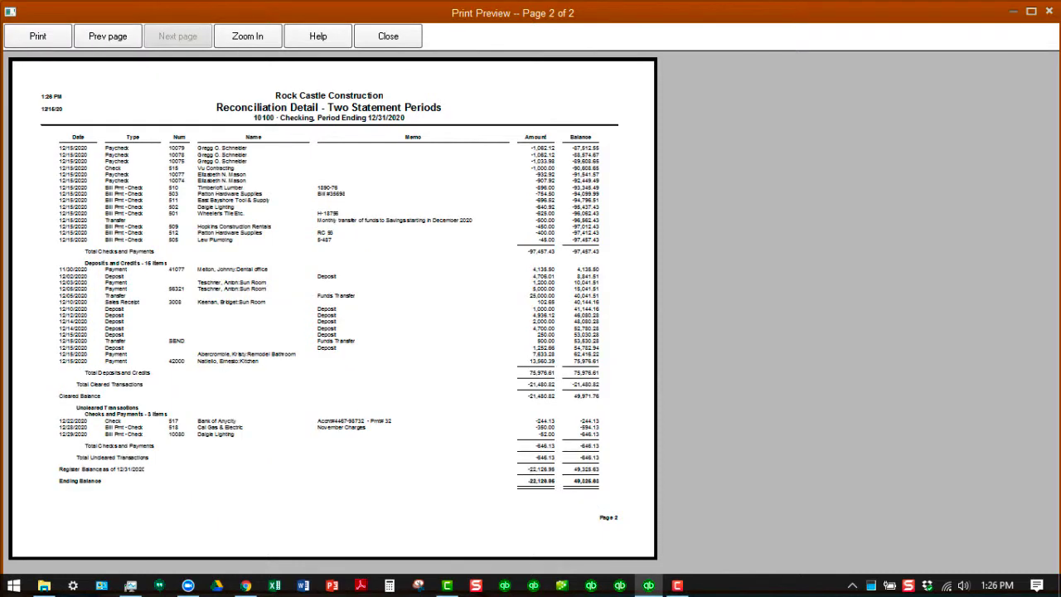
{"action": "left_click", "coordinate": [108, 36]}
{"action": "left_click", "coordinate": [177, 36]}
{"action": "left_click", "coordinate": [107, 36]}
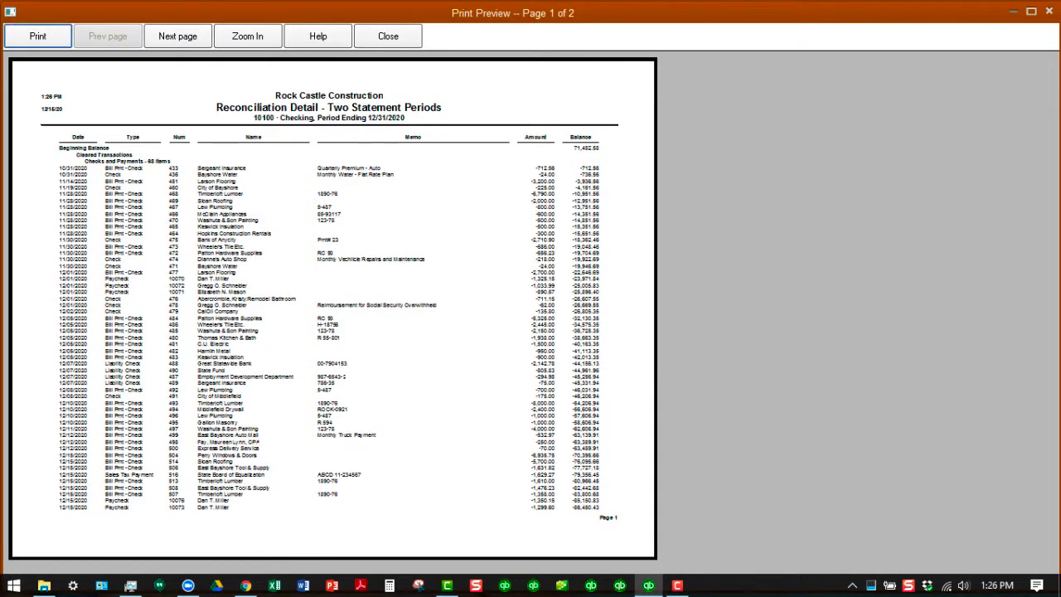
{"action": "left_click", "coordinate": [38, 37]}
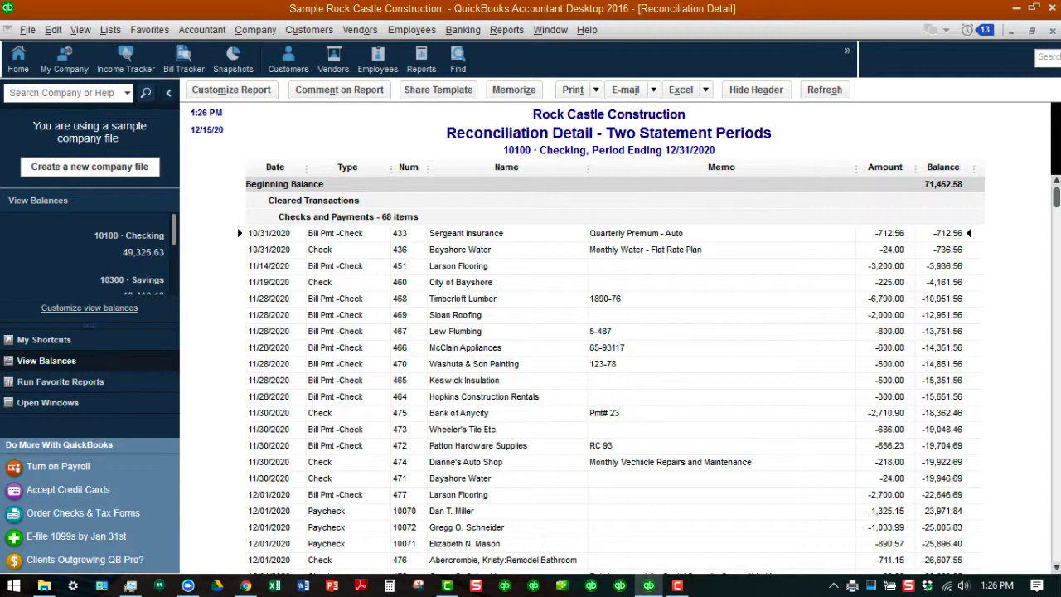
- Compare the Short Edge (Right) and Long Edge (Top) 2-sided types in the report's printer options, and keep Long Edge (Top)
{"action": "left_click", "coordinate": [573, 90]}
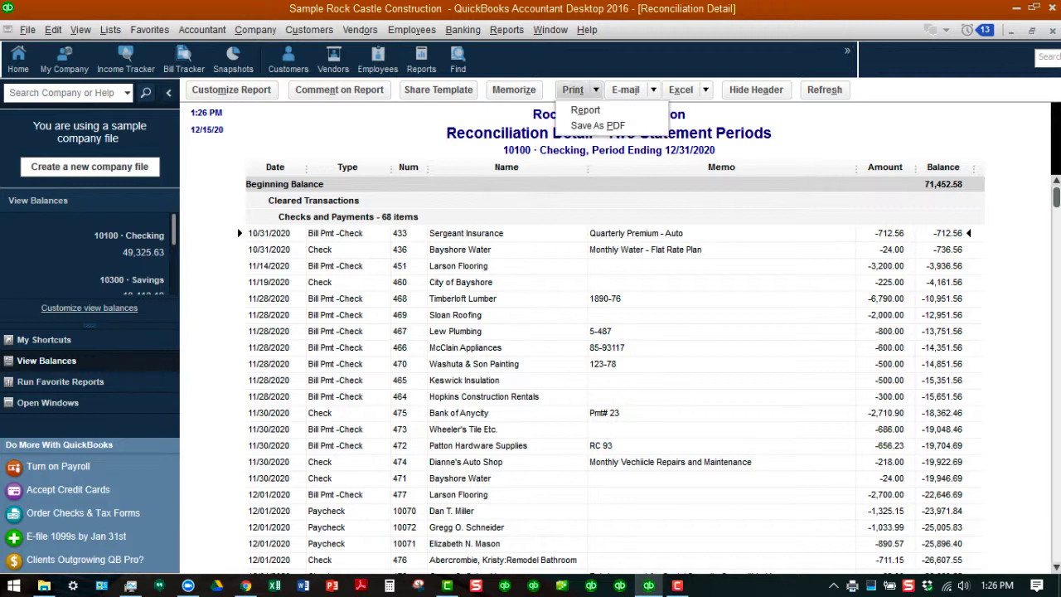
{"action": "left_click", "coordinate": [585, 110]}
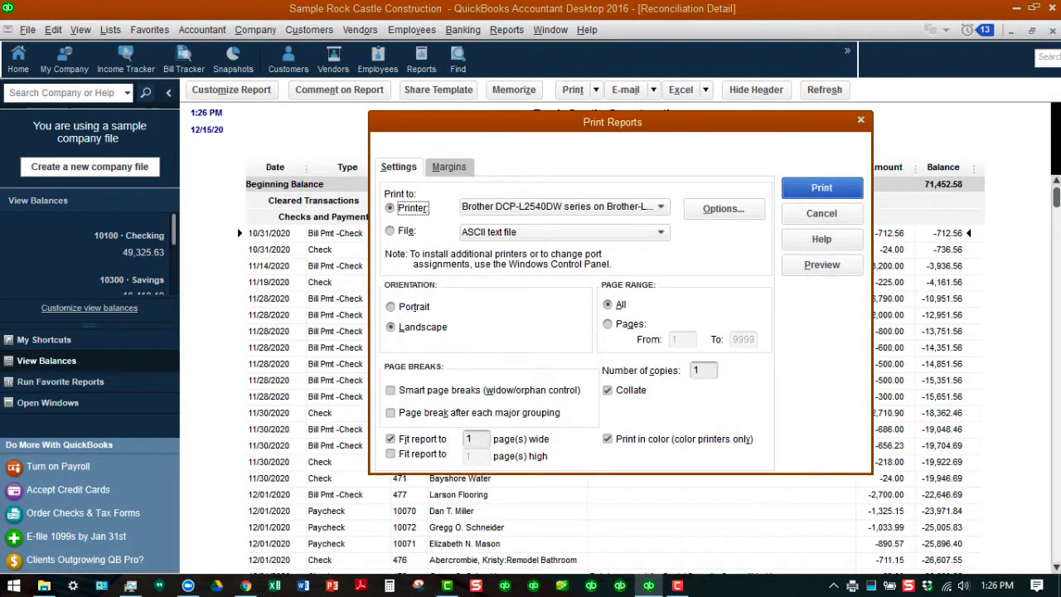
{"action": "left_click", "coordinate": [723, 208]}
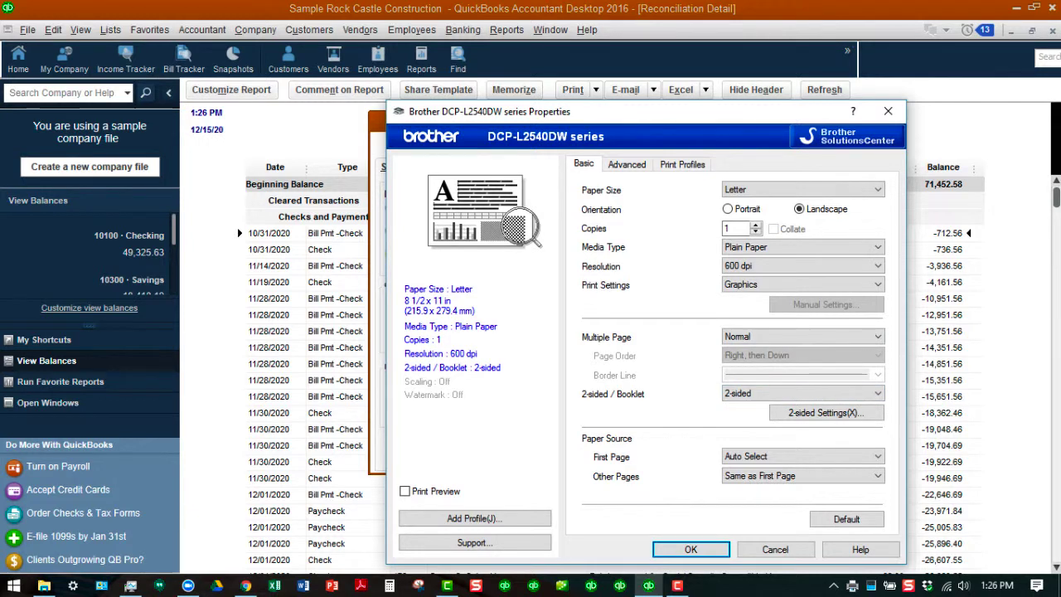
{"action": "left_click", "coordinate": [826, 412]}
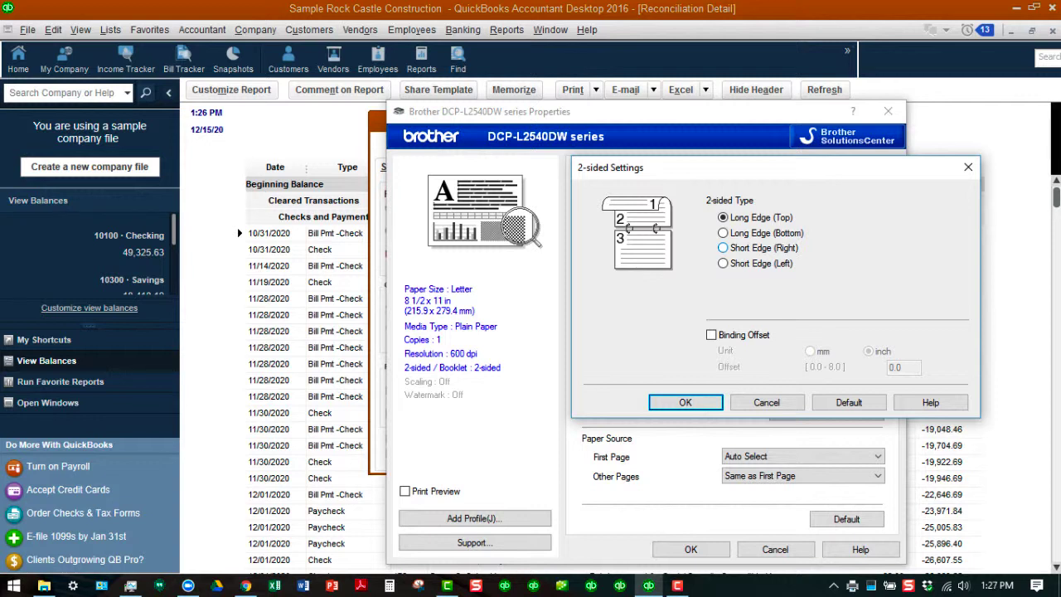
{"action": "left_click", "coordinate": [722, 247]}
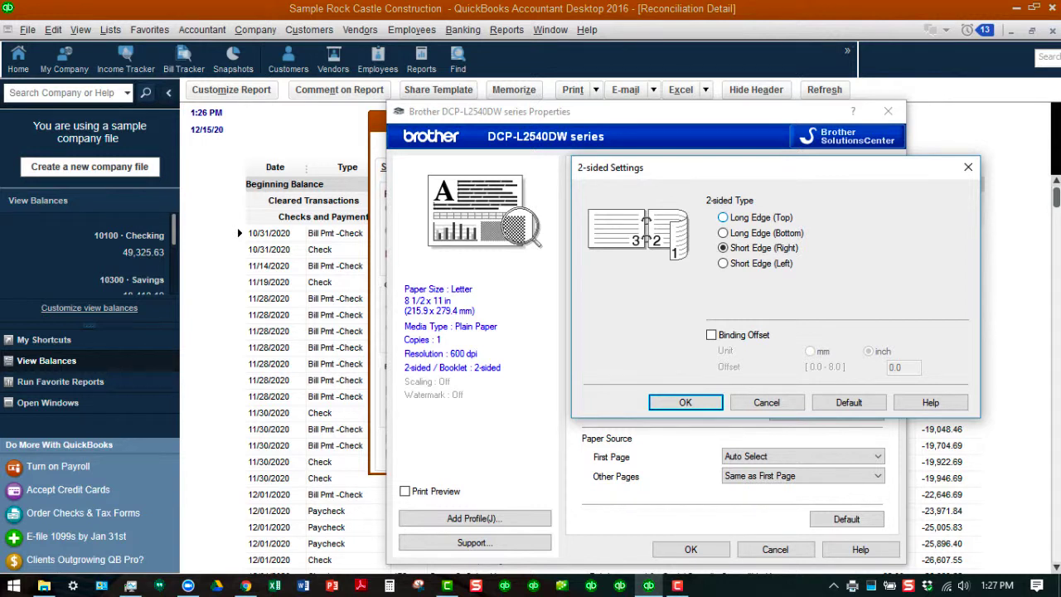
{"action": "left_click", "coordinate": [723, 217]}
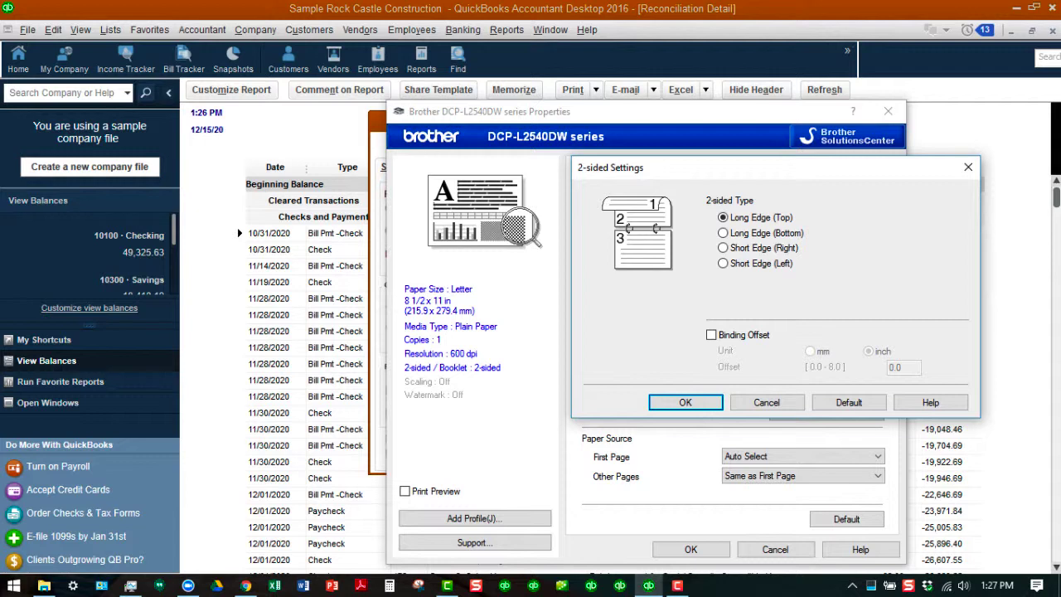
{"action": "key", "text": "Return"}
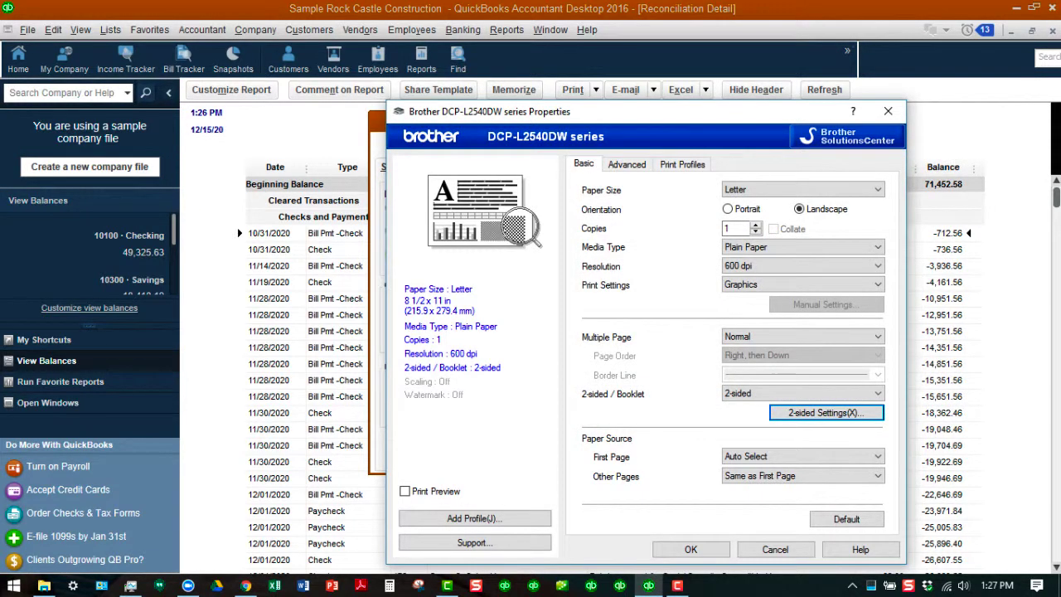
{"action": "key", "text": "Return"}
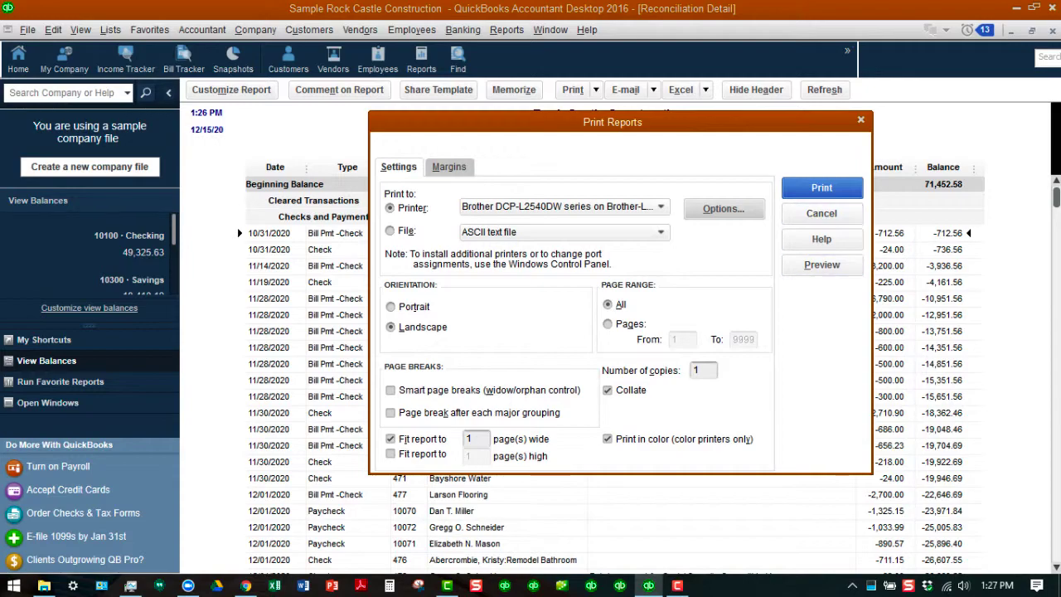
- Preview the landscape report without the page-height fit and leave the print settings without printing
{"action": "left_click", "coordinate": [822, 266]}
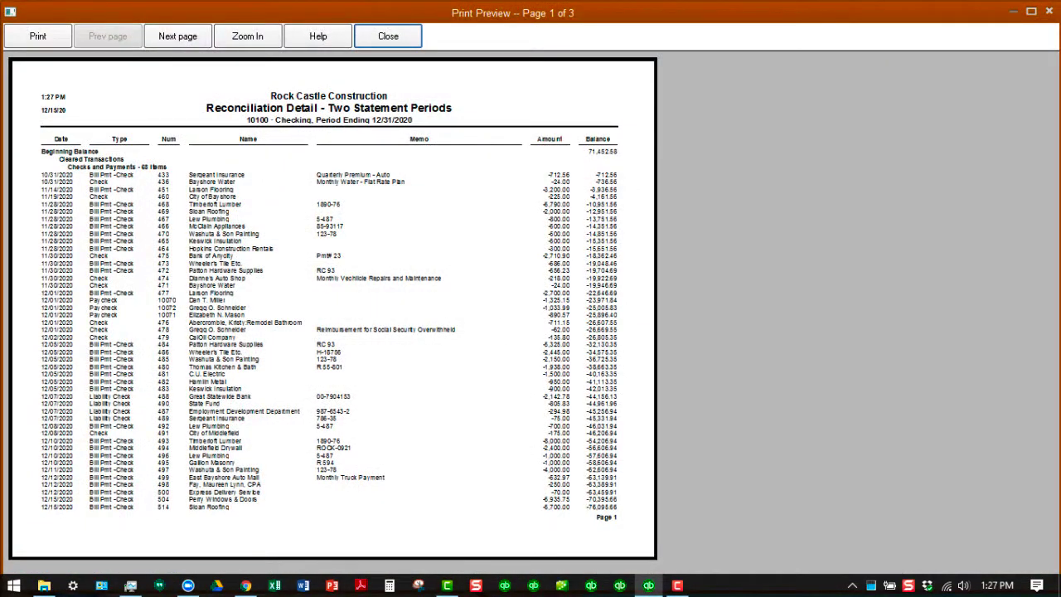
{"action": "left_click", "coordinate": [388, 36]}
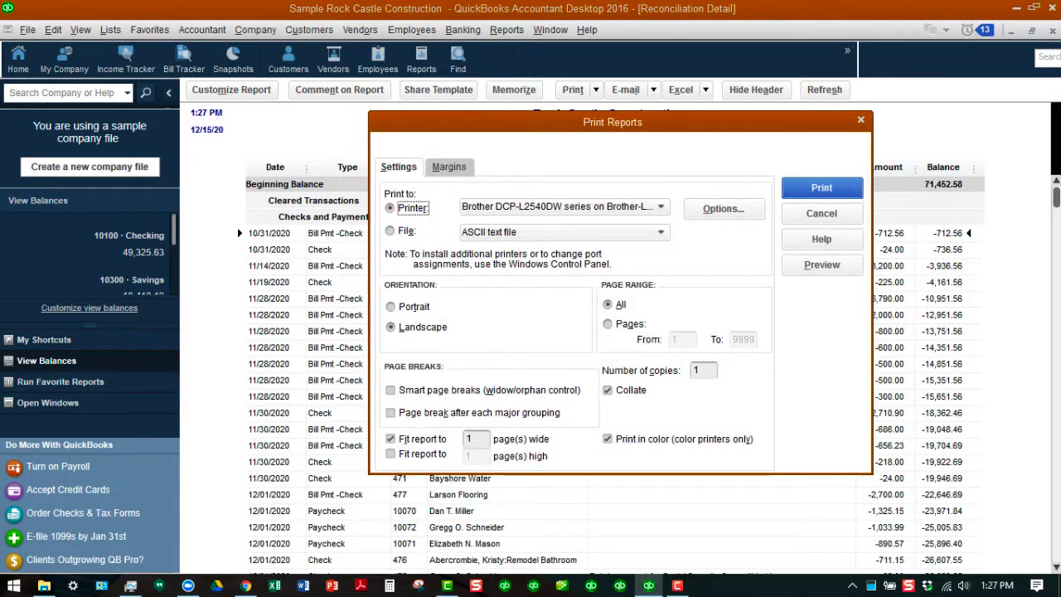
{"action": "left_click", "coordinate": [821, 214]}
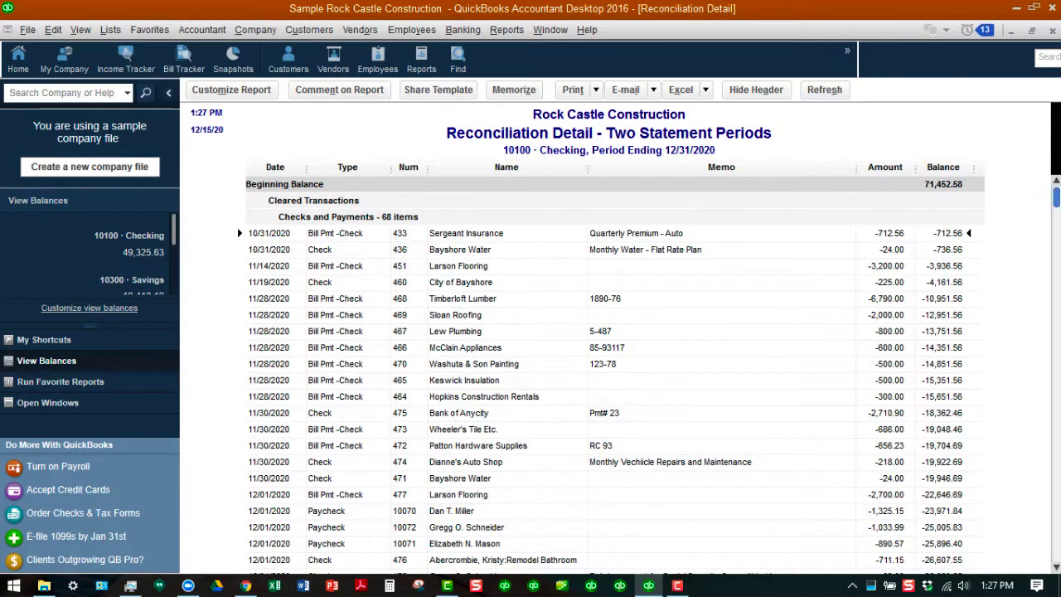
- Look over the report's cleared transactions down to the deposits and credits once more, and close the report
{"action": "scroll", "coordinate": [237, 228], "scroll_direction": "down", "scroll_amount": 20}
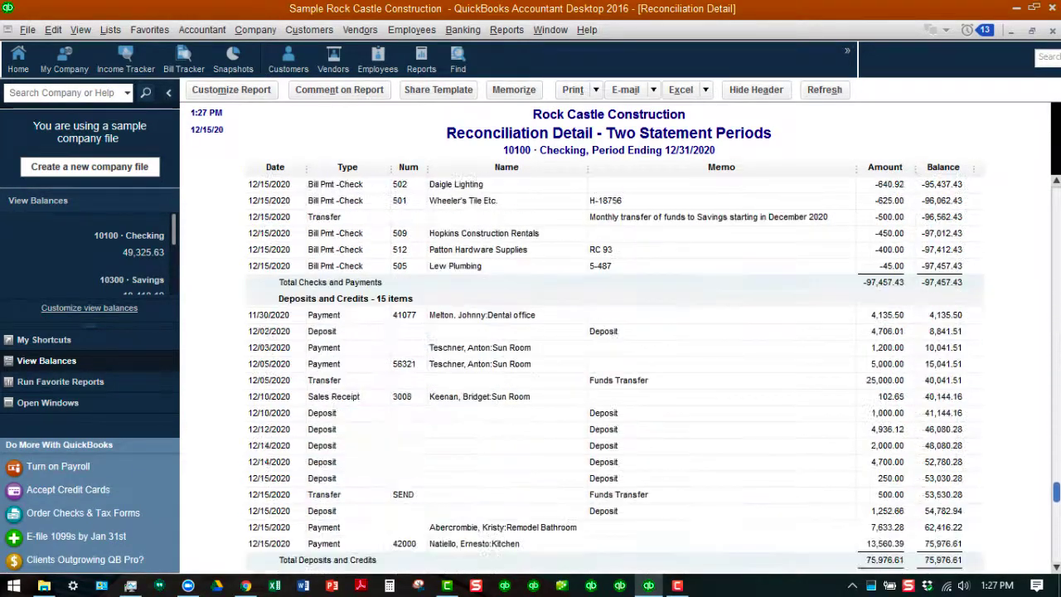
{"action": "scroll", "coordinate": [237, 227], "scroll_direction": "up", "scroll_amount": 20}
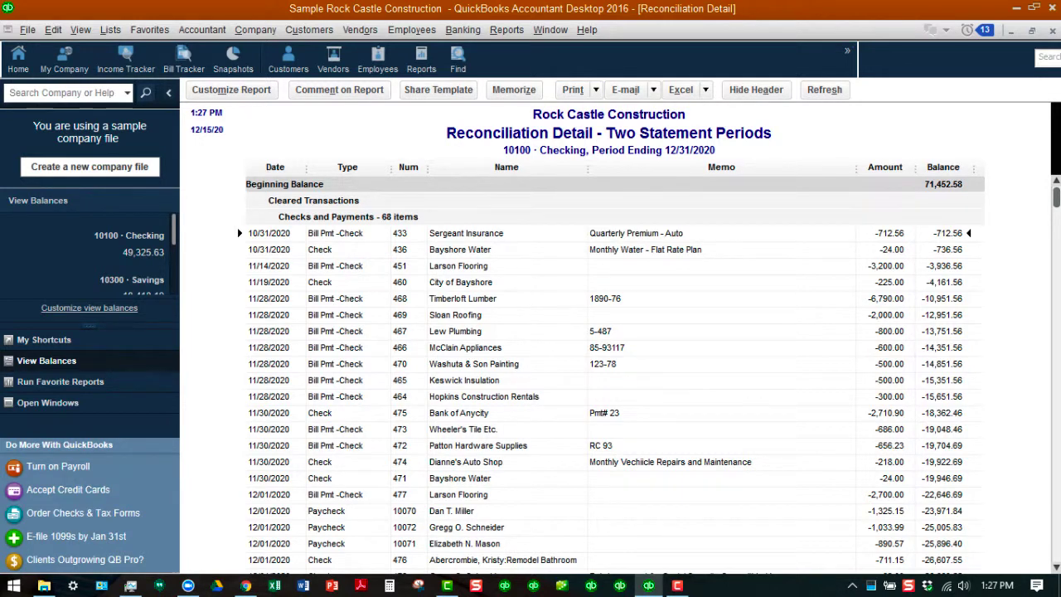
{"action": "key", "text": "Escape"}
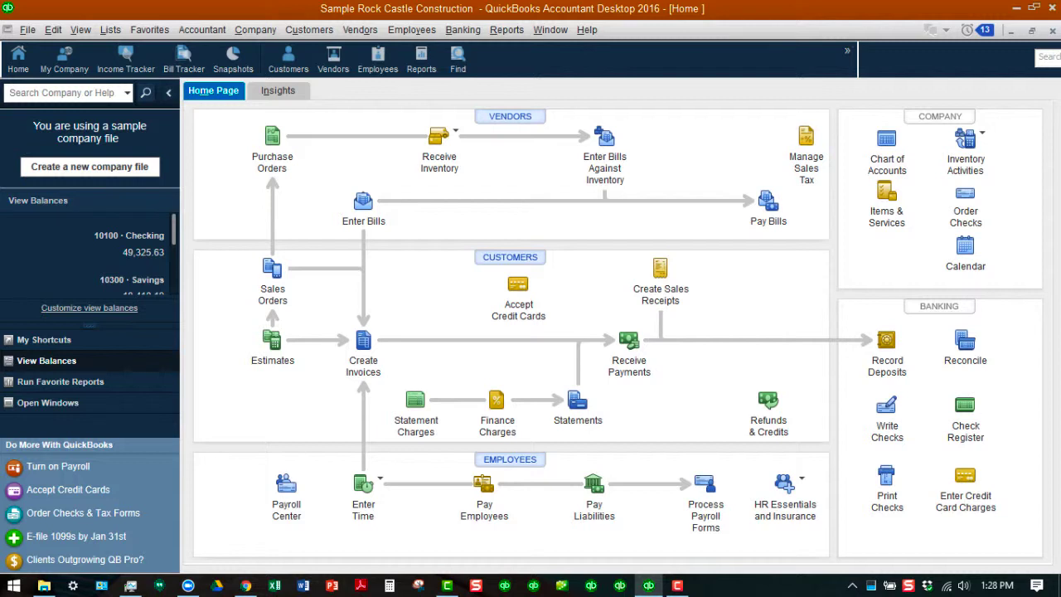